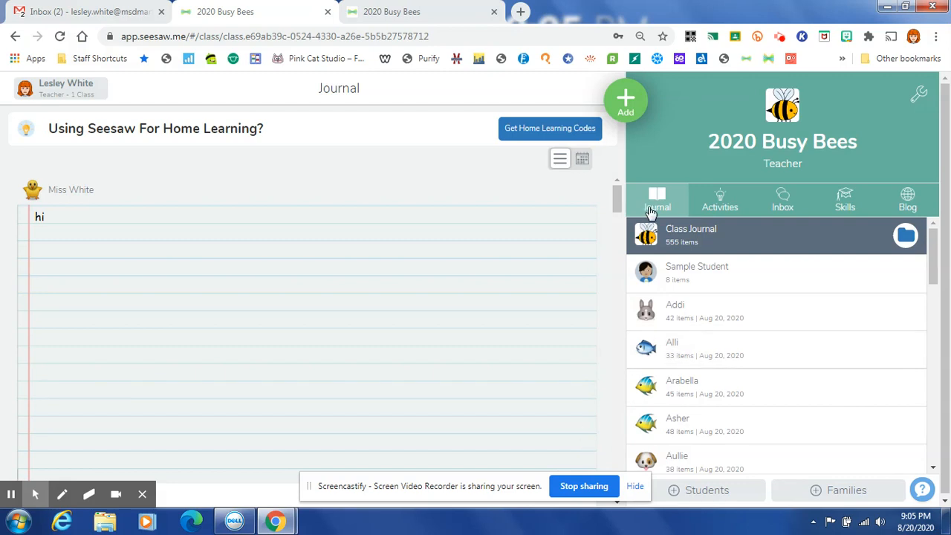
Review the class's full folder list under Manage folders in the class settings and close the settings.
click(919, 98)
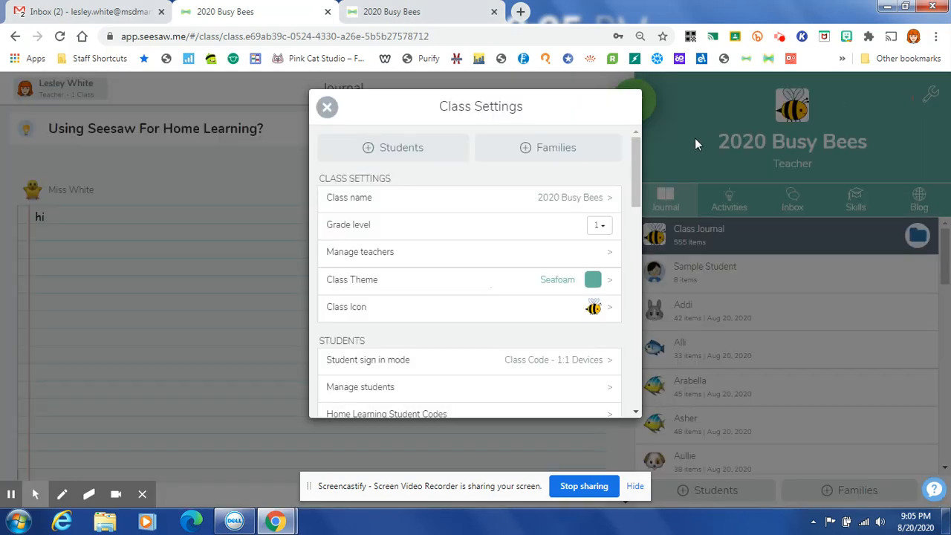
drag(633, 166, 608, 274)
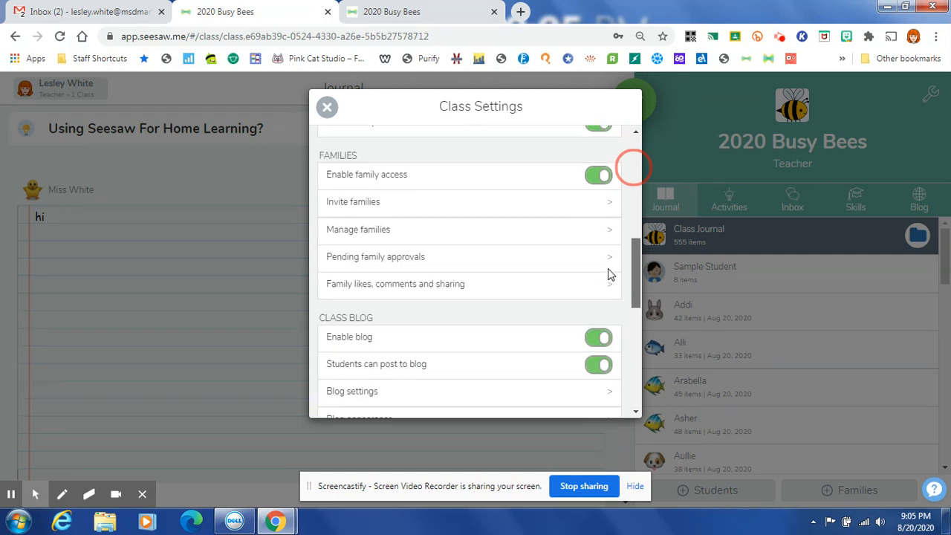
scroll(608, 274, down, 5)
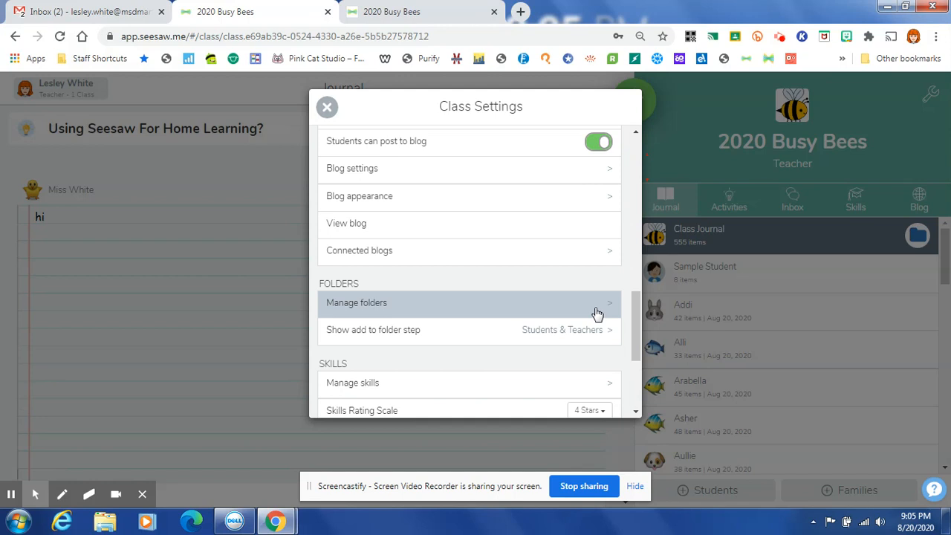
click(599, 314)
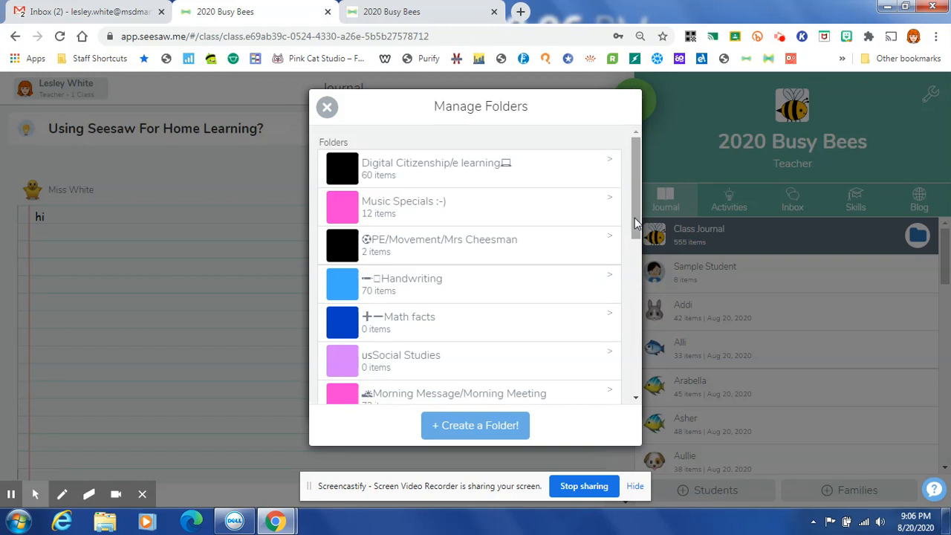
drag(634, 217, 628, 354)
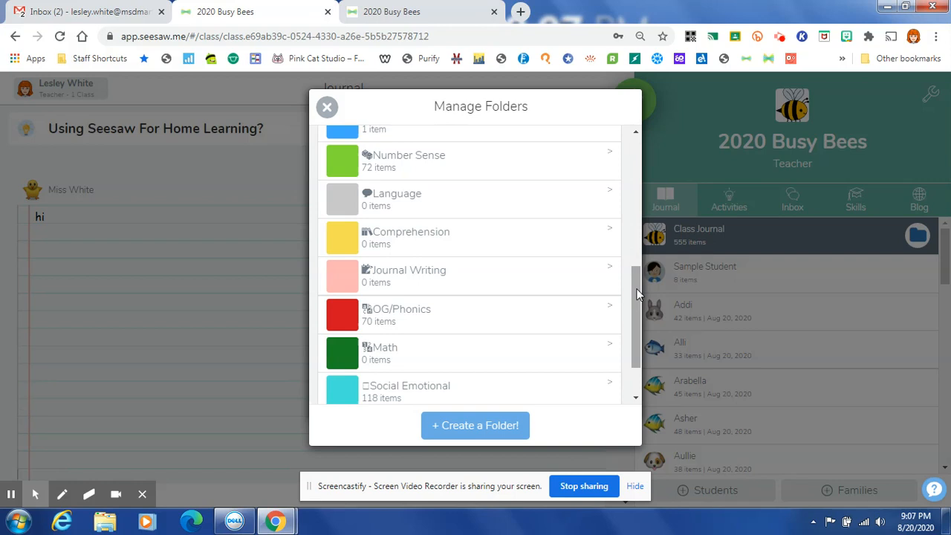
drag(636, 294, 639, 142)
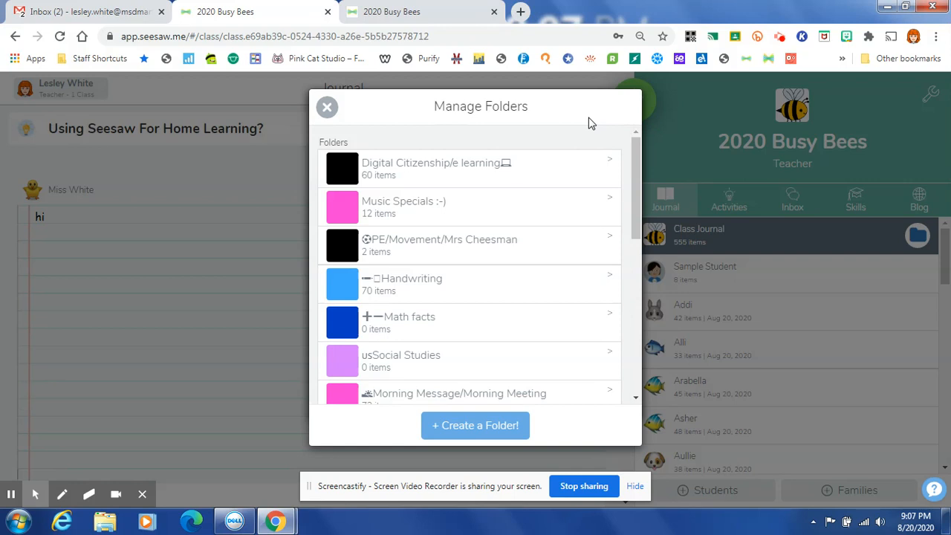
click(327, 108)
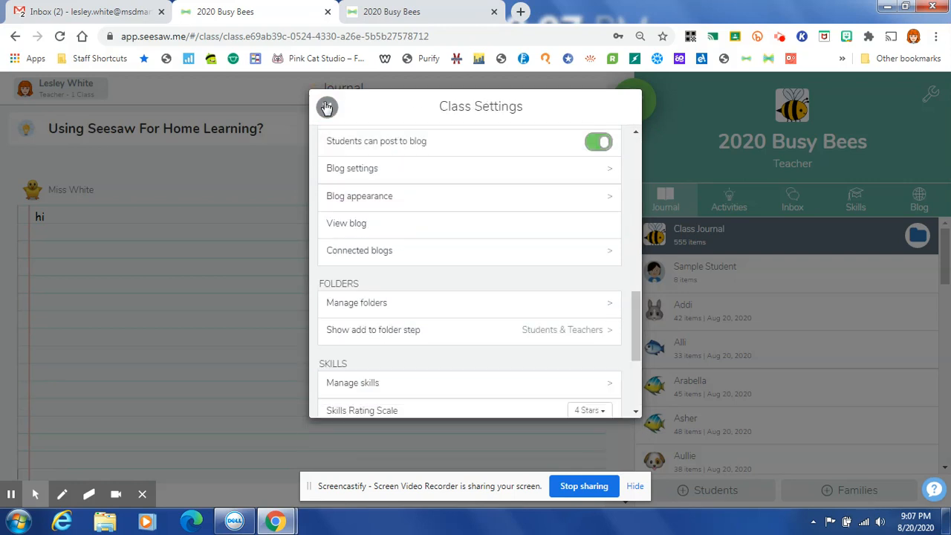
click(327, 108)
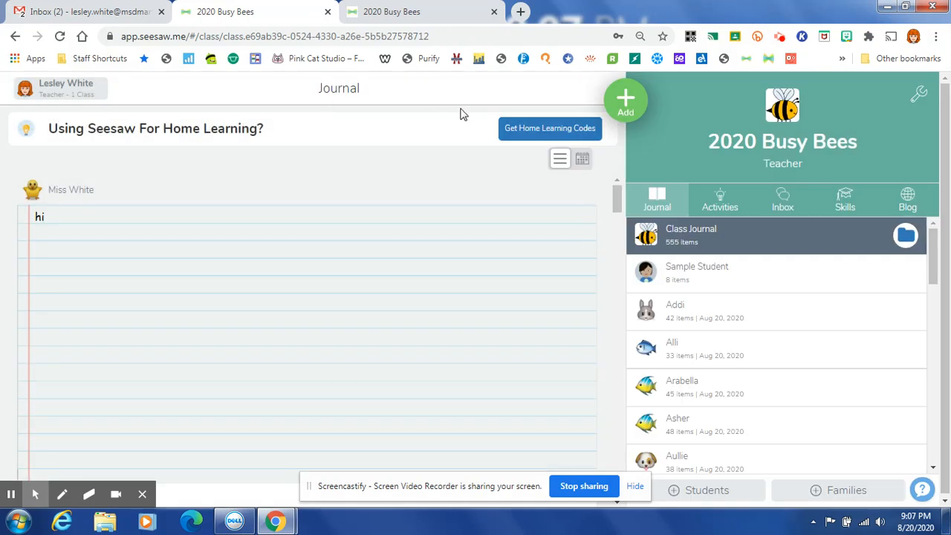
In the student view, examine the folder choices for the "hi" journal post and the student journal's folder list.
click(439, 13)
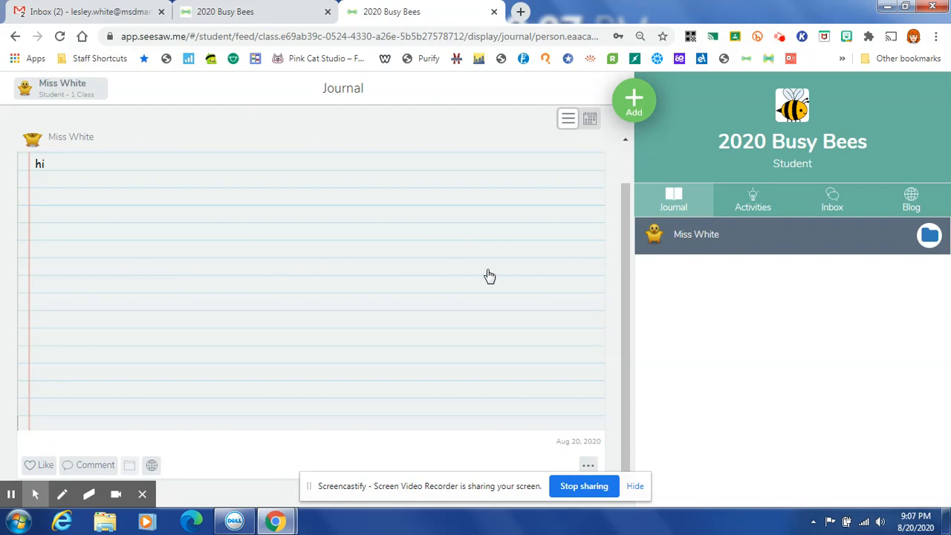
click(625, 216)
click(128, 467)
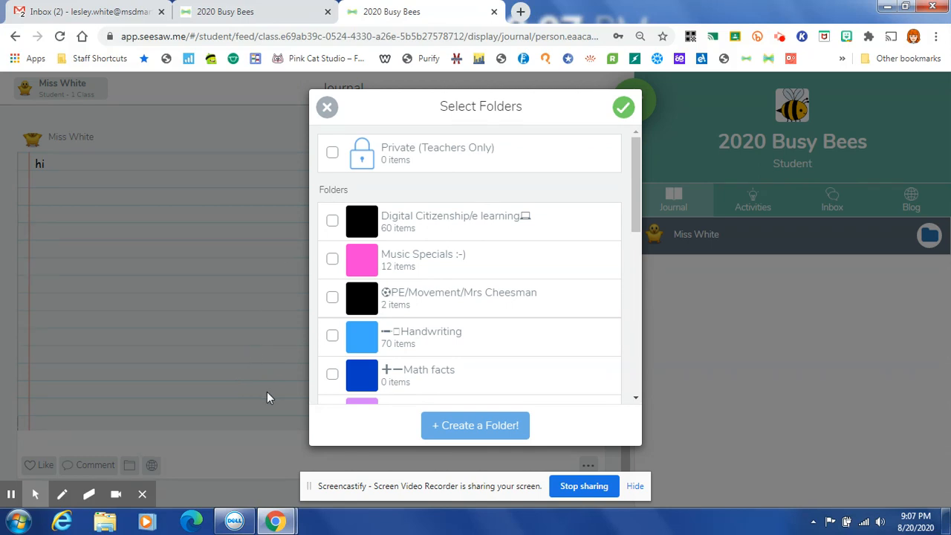
click(325, 110)
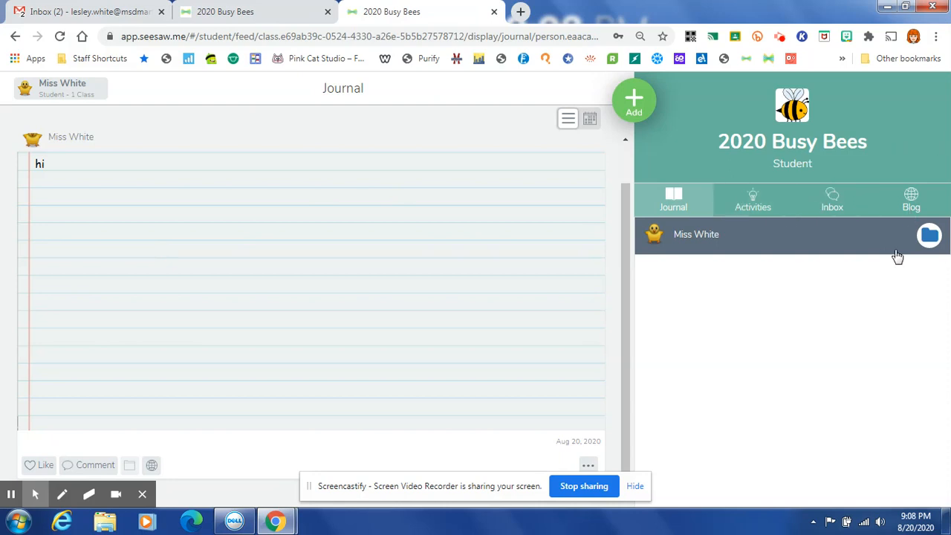
click(929, 237)
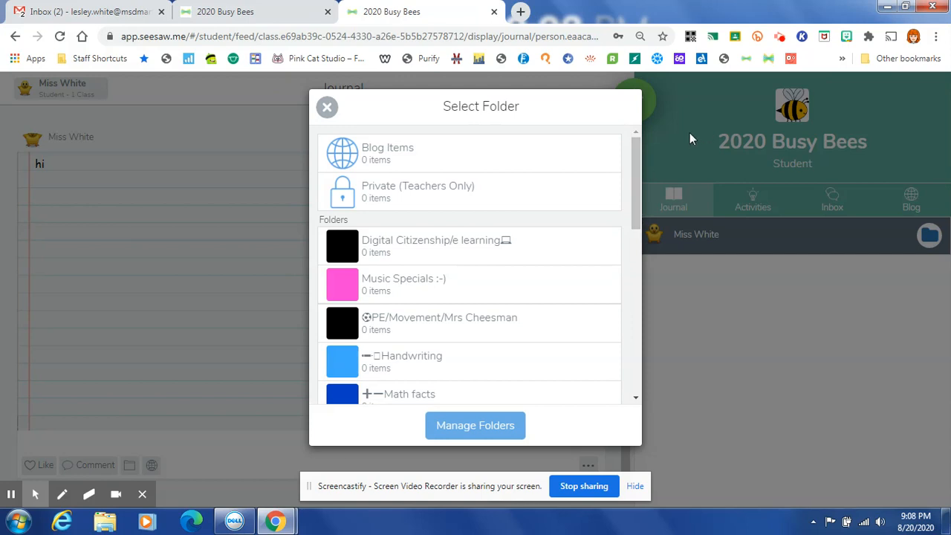
click(328, 107)
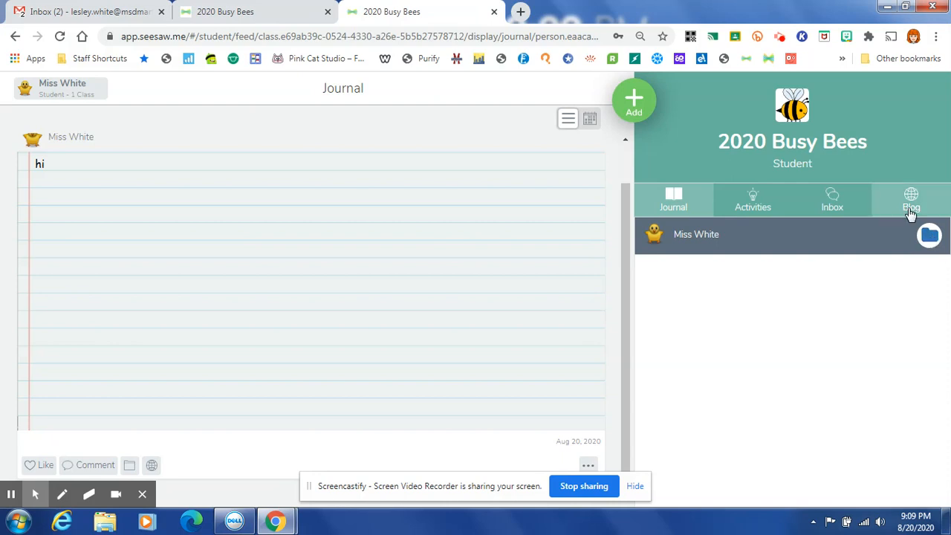
Return to the teacher view and look through the student posts on the class blog.
click(219, 13)
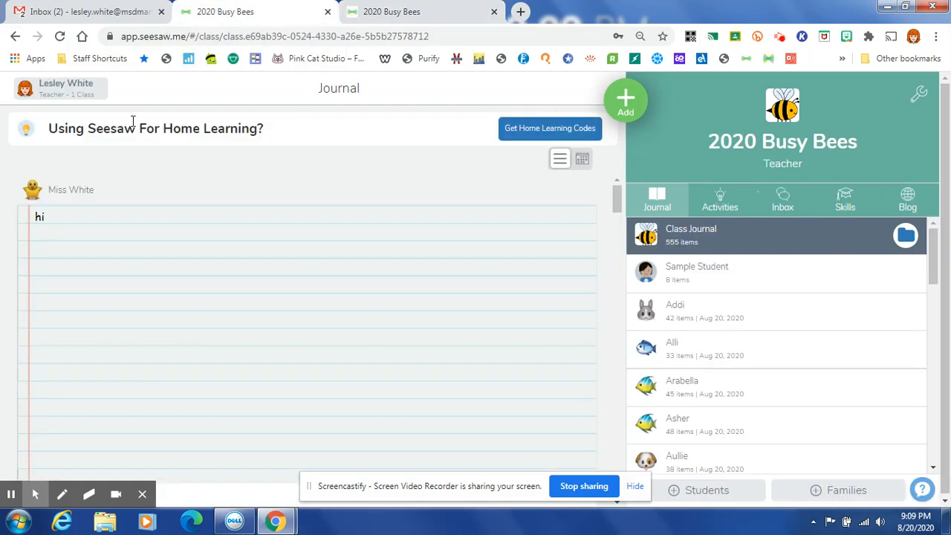
click(81, 93)
click(84, 164)
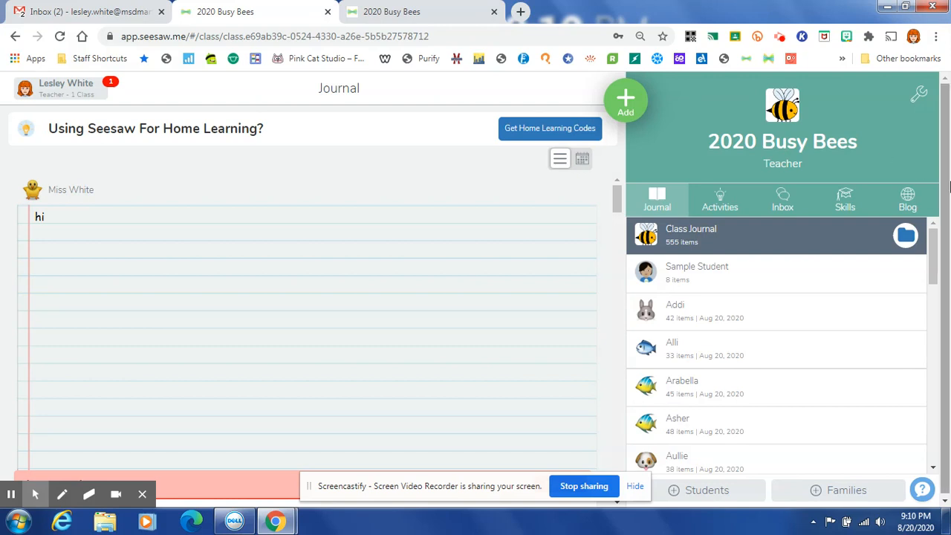
click(911, 202)
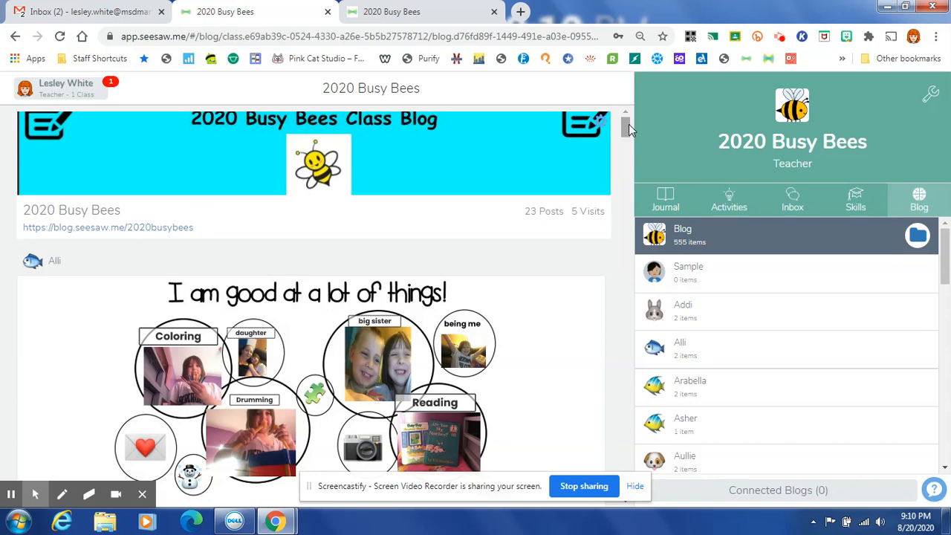
drag(628, 130, 620, 205)
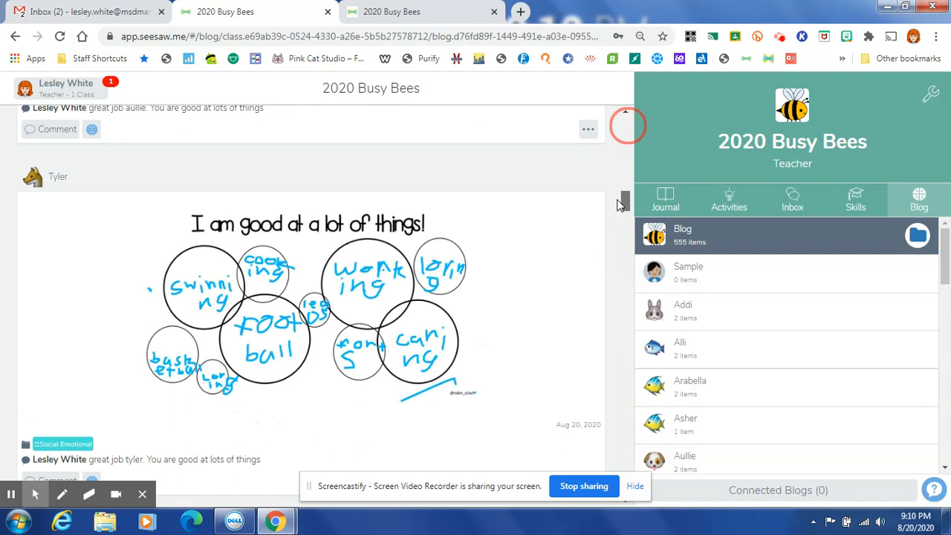
drag(619, 205, 620, 194)
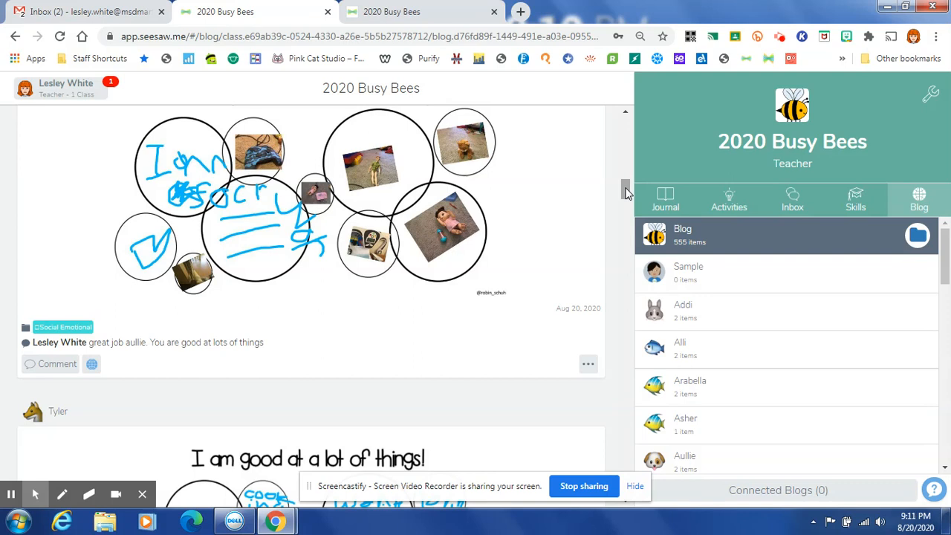
drag(626, 192, 625, 118)
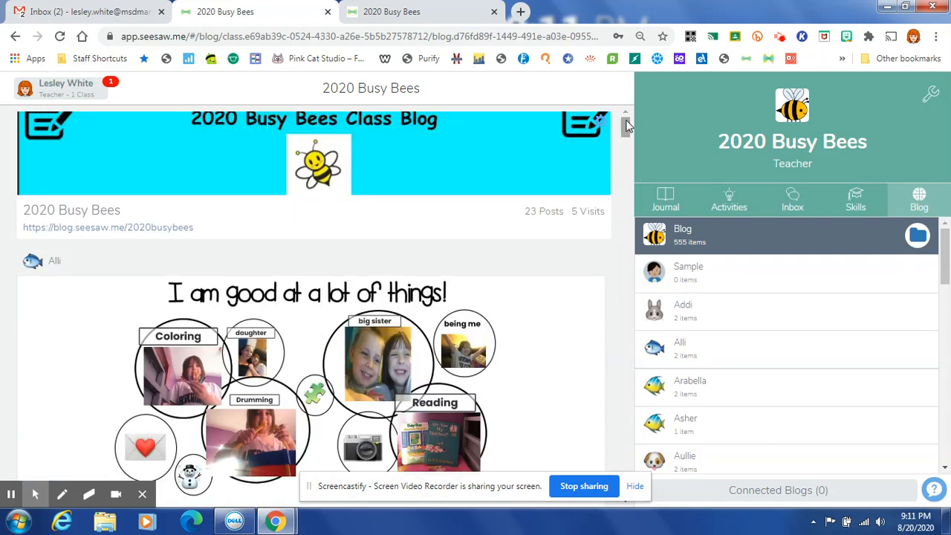
Review the folder, comment and password protection options in the class's blog settings.
click(929, 101)
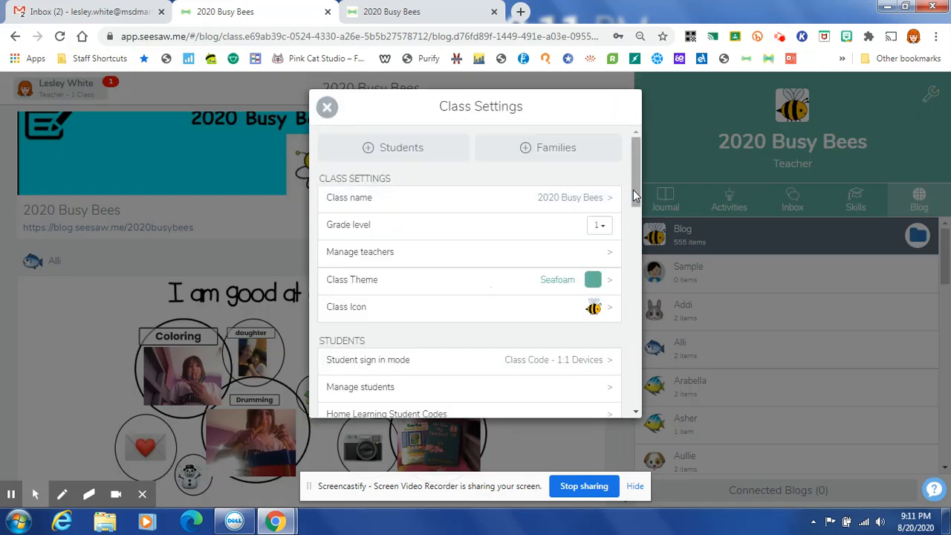
click(635, 195)
drag(636, 195, 614, 326)
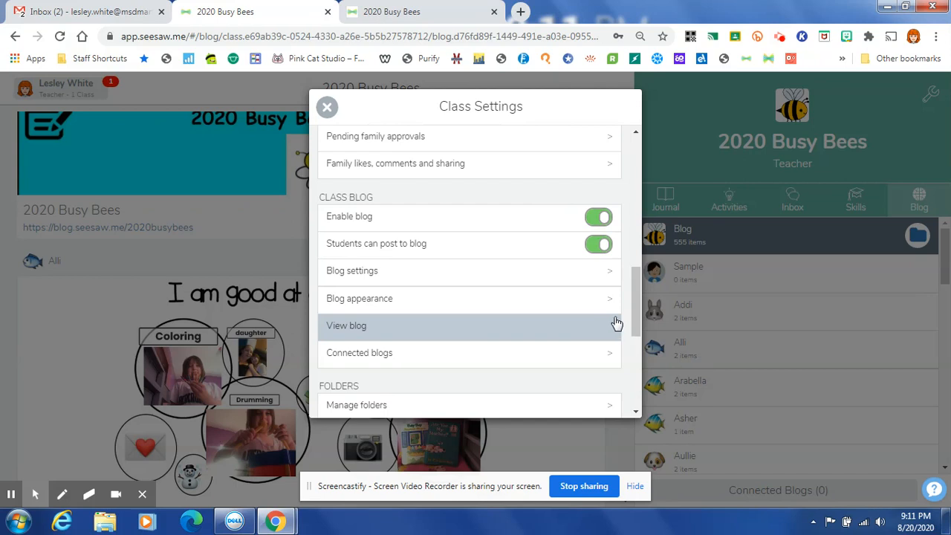
click(600, 277)
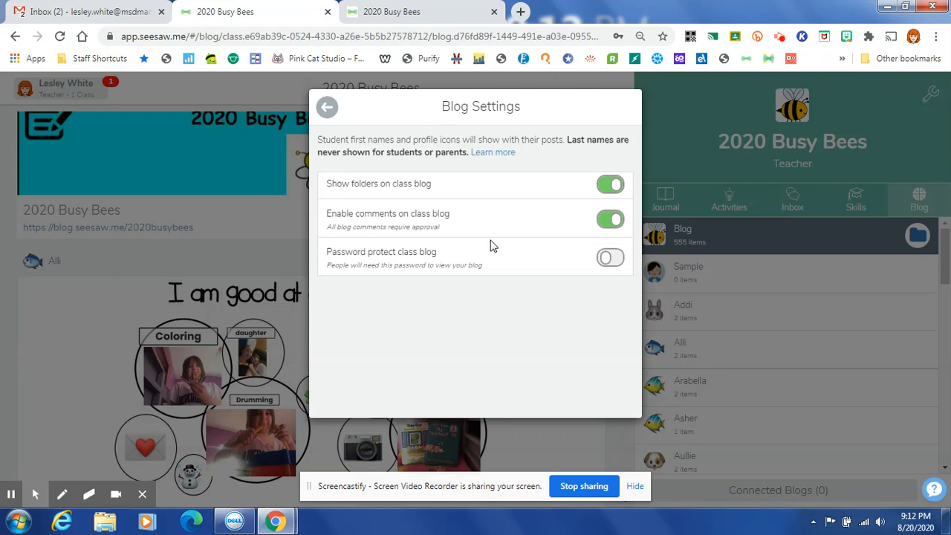
click(327, 107)
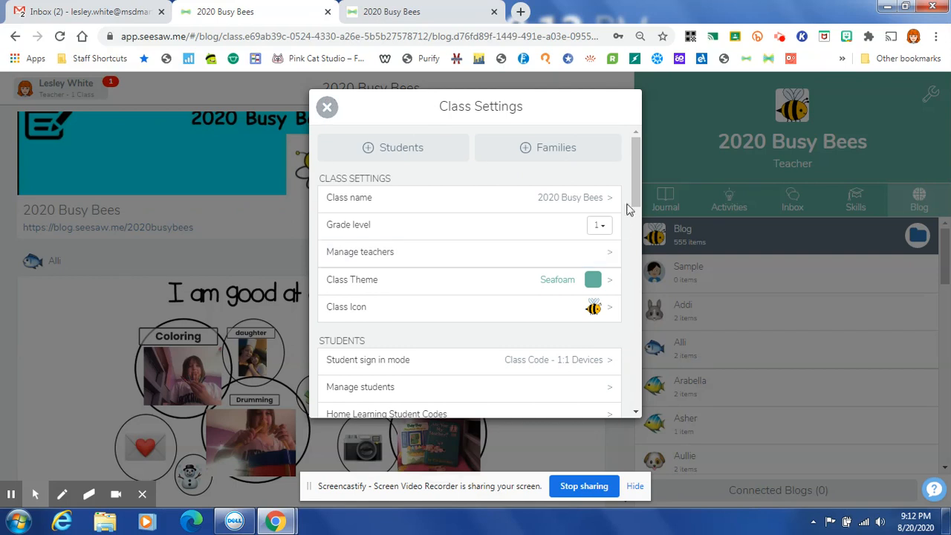
Examine the blog's name, URL, description and header image in the blog appearance settings.
drag(633, 195, 626, 327)
click(607, 331)
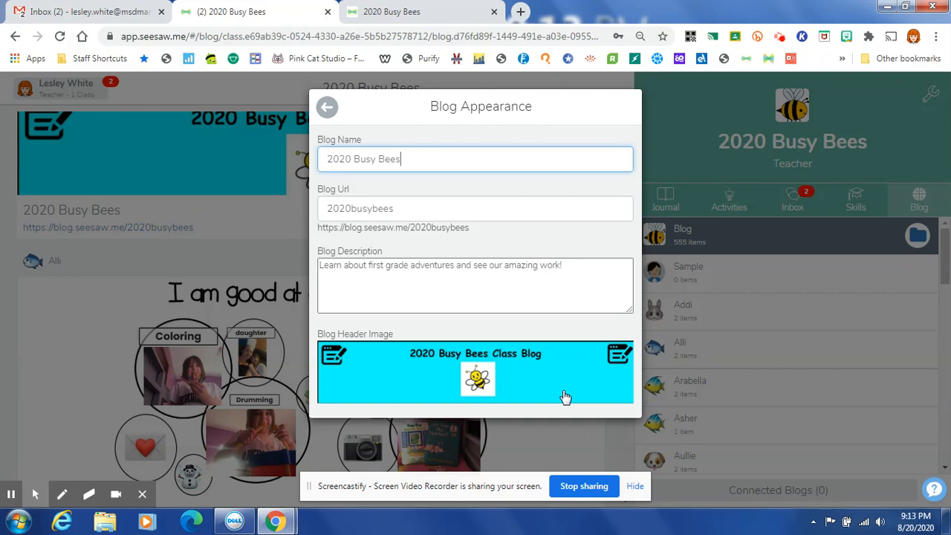
click(327, 109)
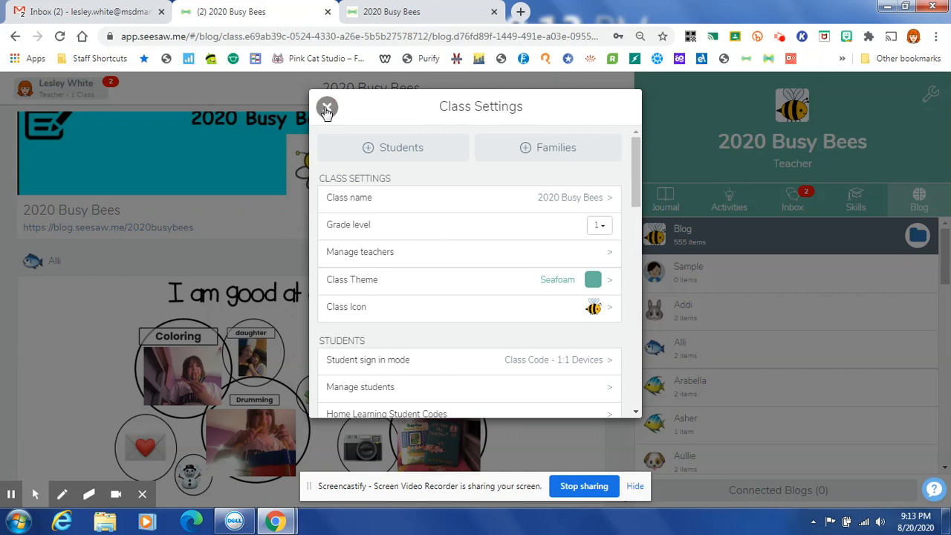
Check the Class Blog options in the class settings and return to the class journal.
drag(639, 169, 635, 304)
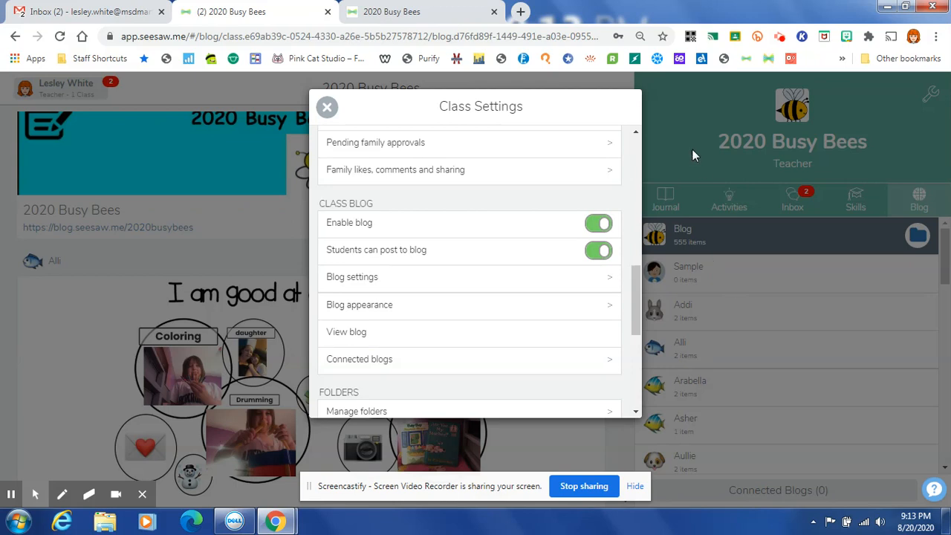
click(330, 107)
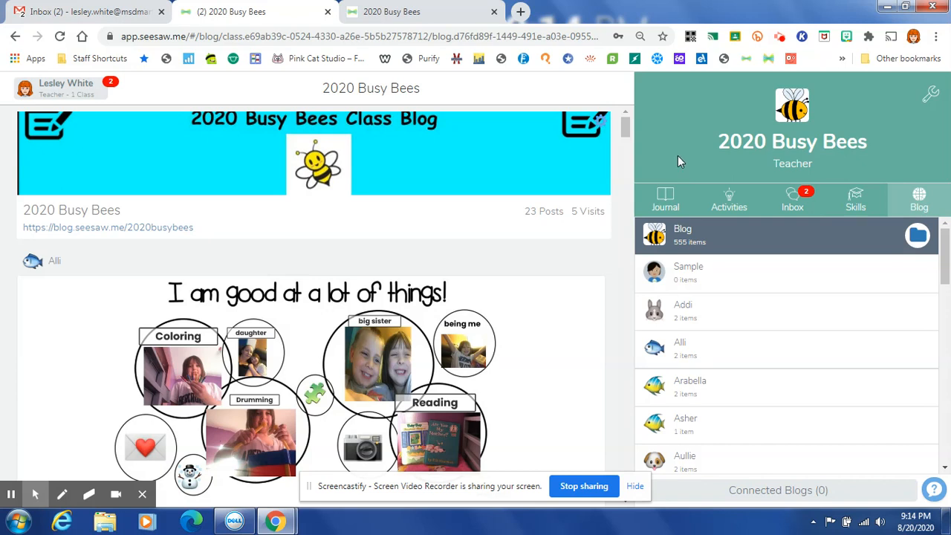
click(667, 207)
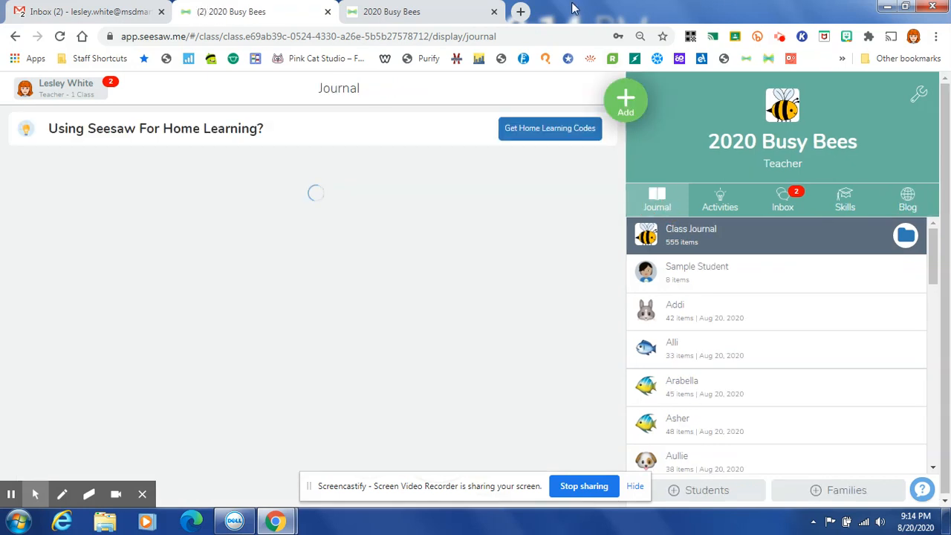
Open YouTube from the Chrome apps page in a new browser tab.
click(521, 12)
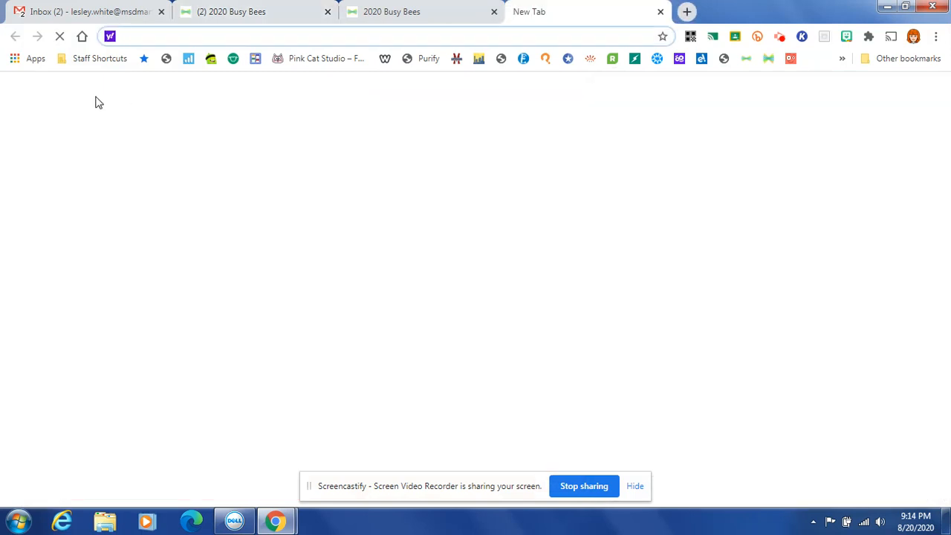
click(21, 63)
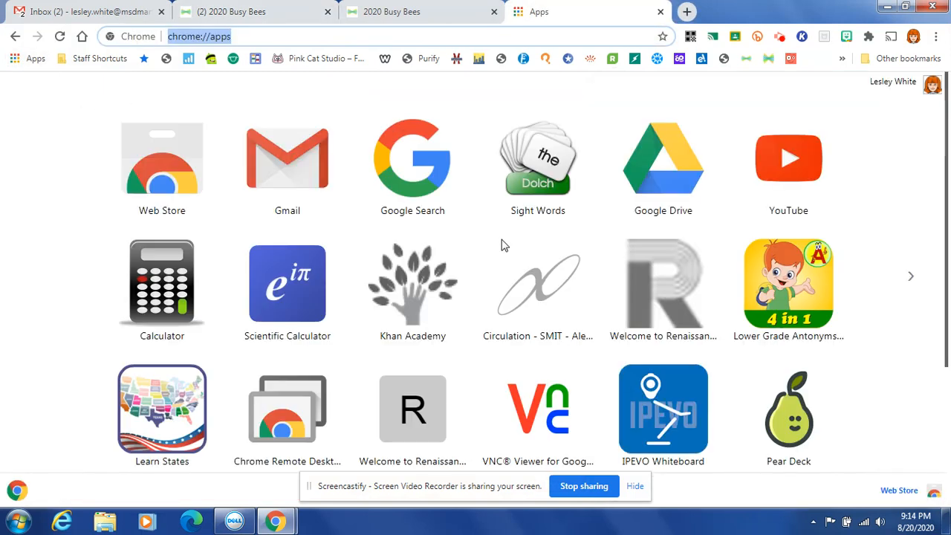
click(783, 162)
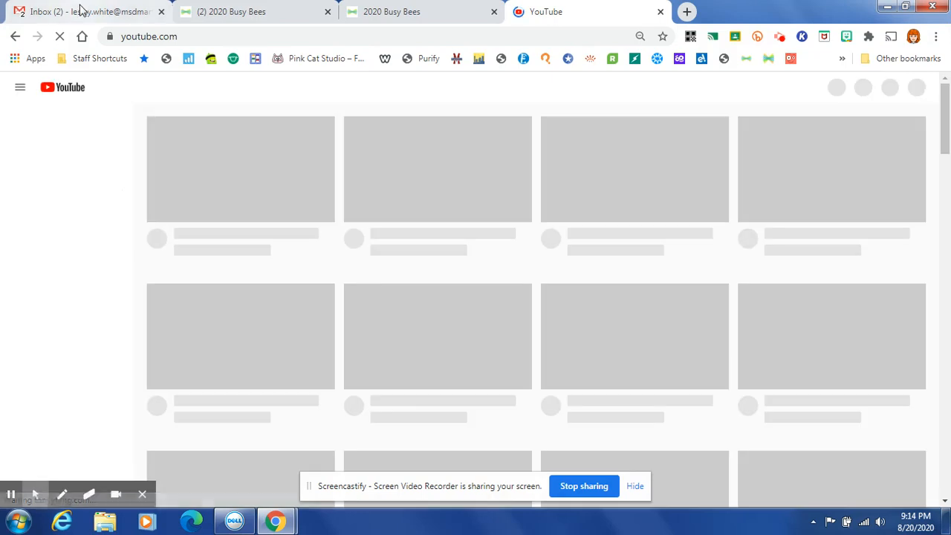
Launch Google Slides from the Gmail inbox and go back to the teacher's Seesaw class journal.
click(86, 13)
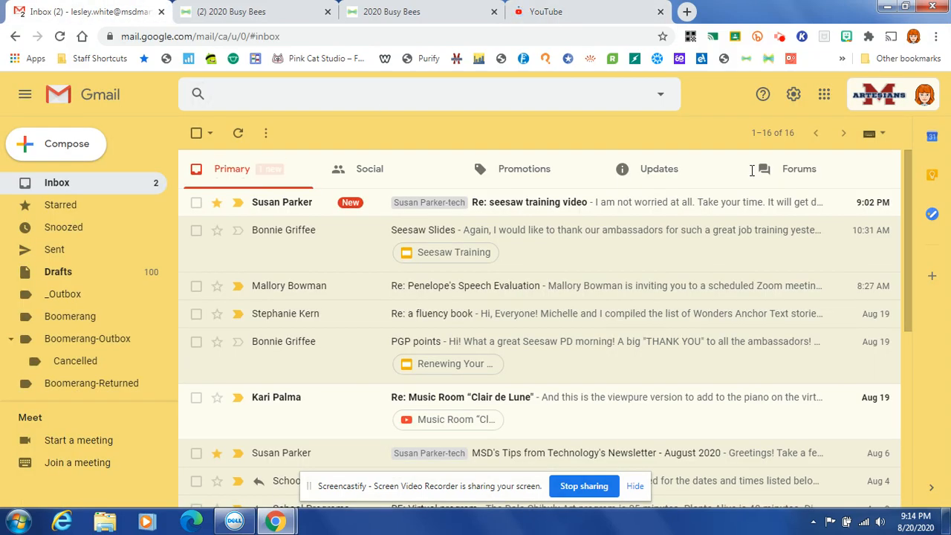
click(822, 95)
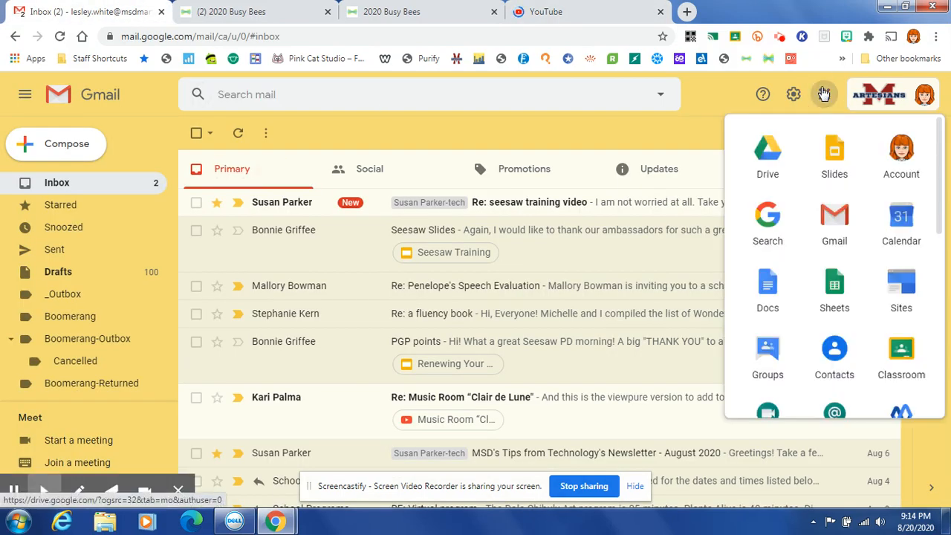
click(830, 160)
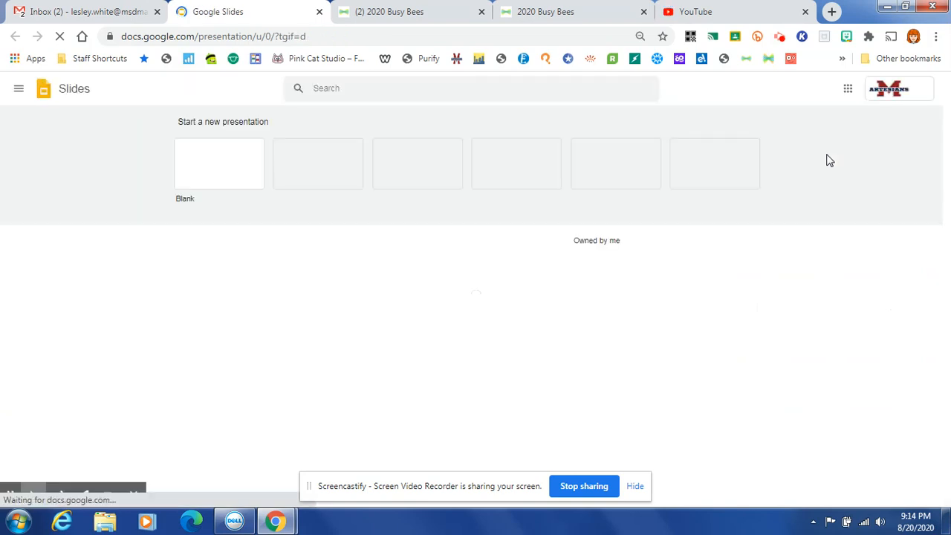
click(446, 17)
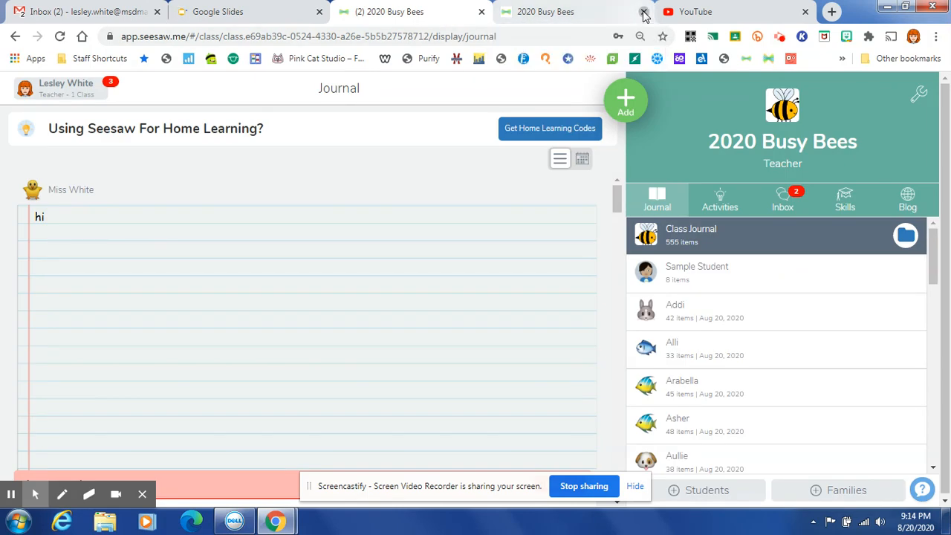
Close the duplicate class tab and start creating a new activity from the teacher's activity library.
click(643, 12)
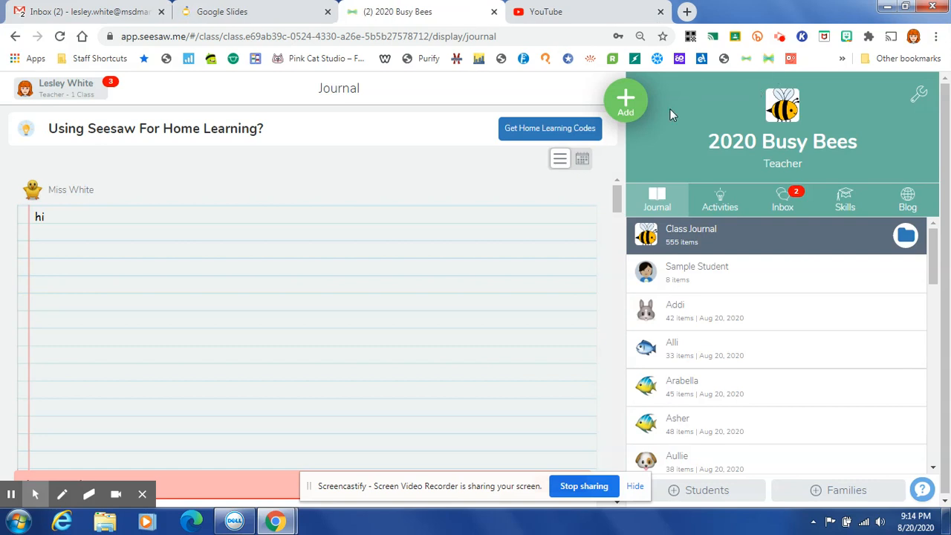
click(627, 104)
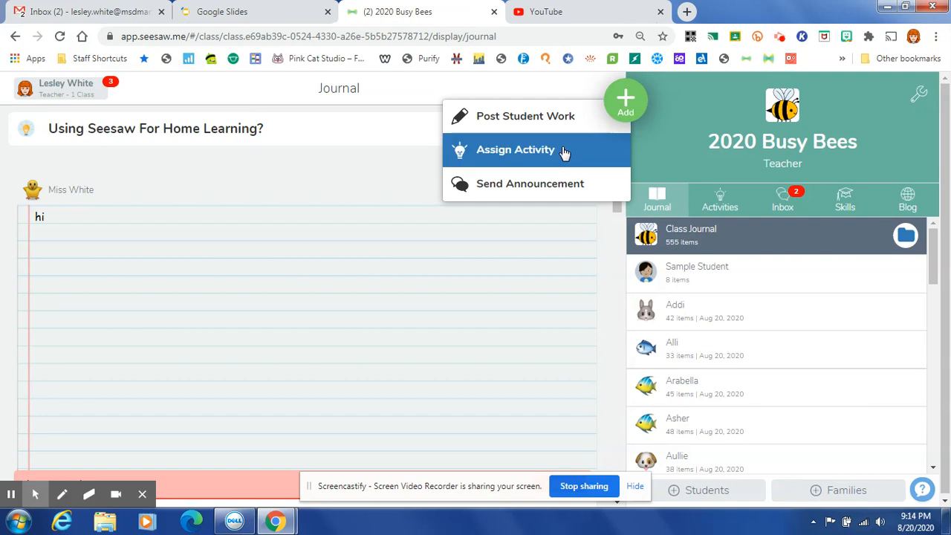
click(541, 151)
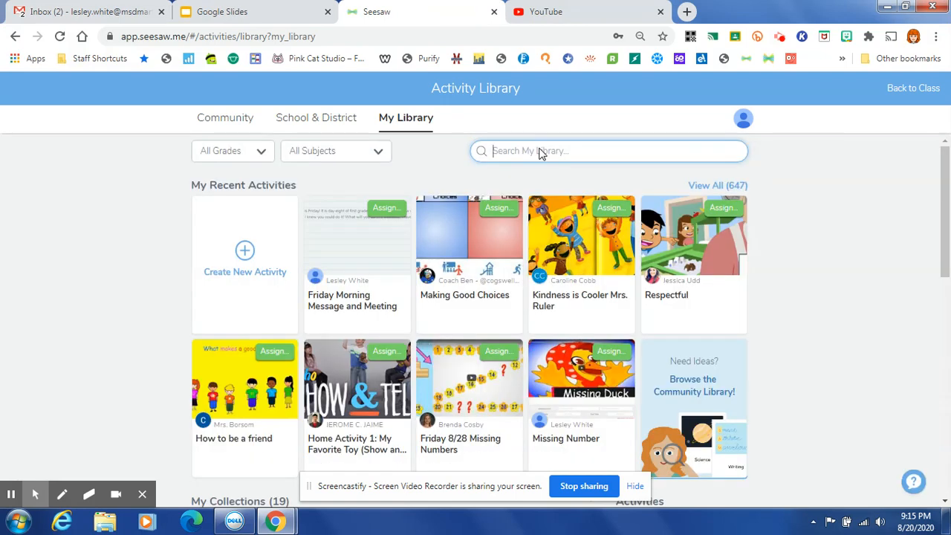
click(244, 256)
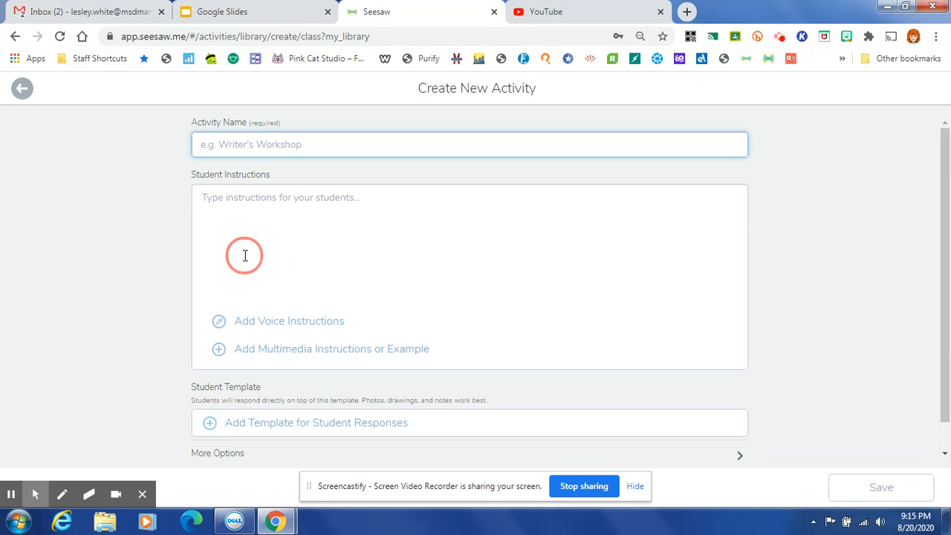
Name the new activity "Monday Morning Message and Meeting 8/24".
text(M)
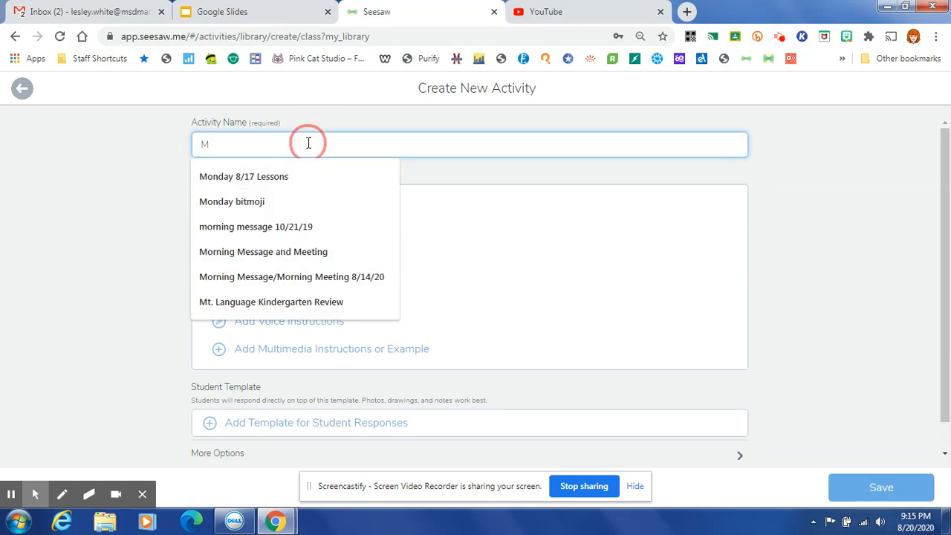
text(onday)
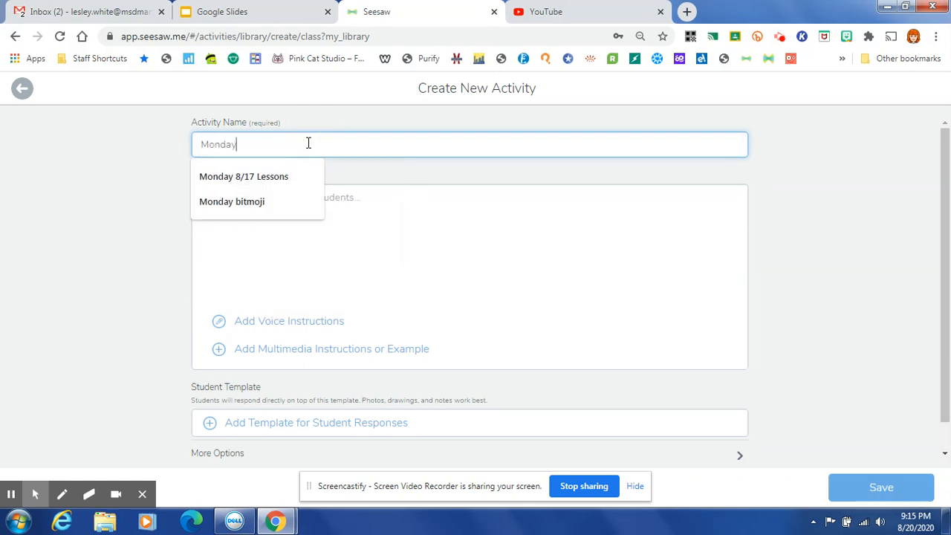
text( Morni)
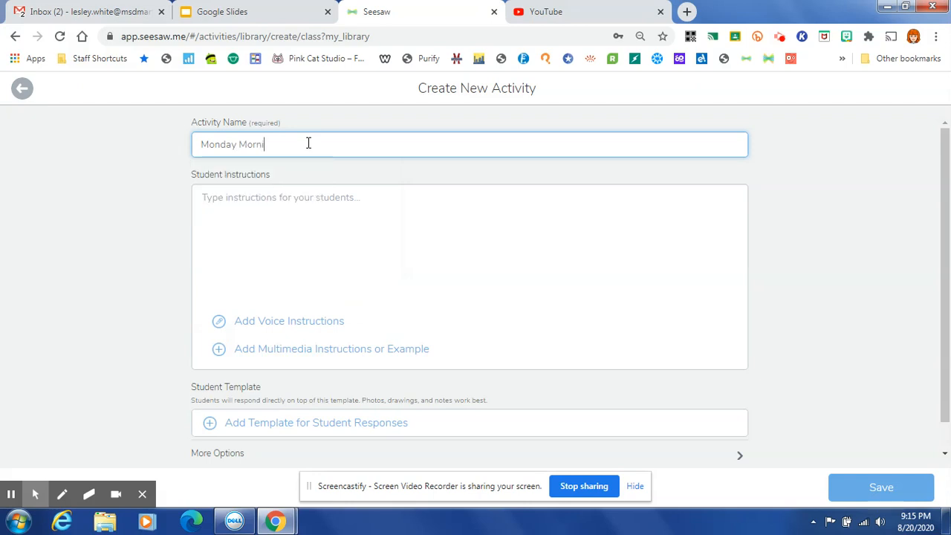
text(ng Message and Met)
text(ting)
key(BackSpace)
key(BackSpace)
key(BackSpace)
key(BackSpace)
text(t)
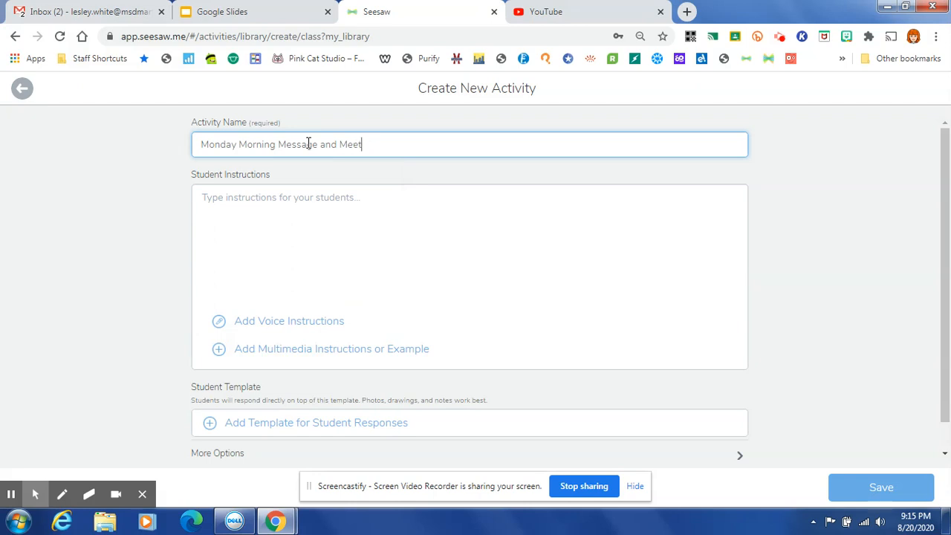
text(ing 8/24)
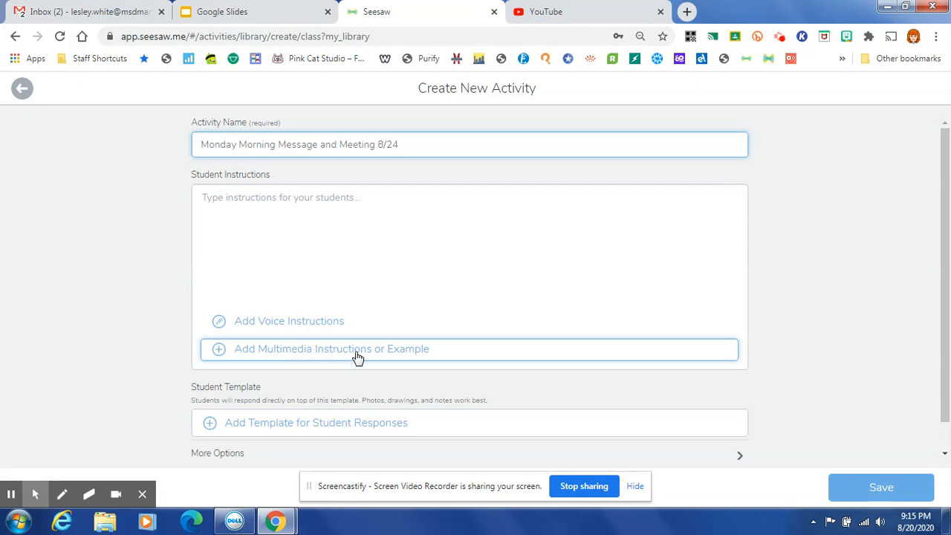
Attach a note as multimedia instructions, with the date "Monday, August 24, 2020" and the greeting "Dear Boys and Girls,".
click(420, 355)
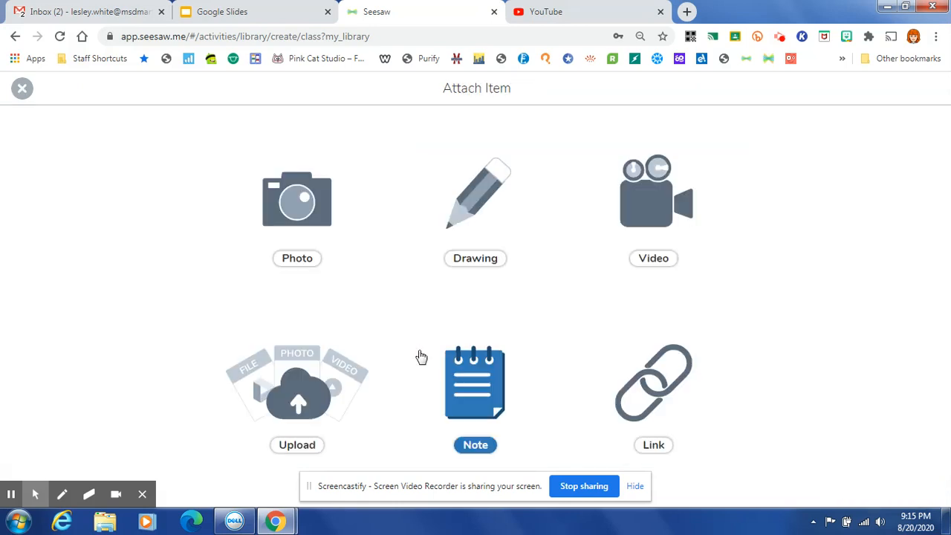
click(476, 376)
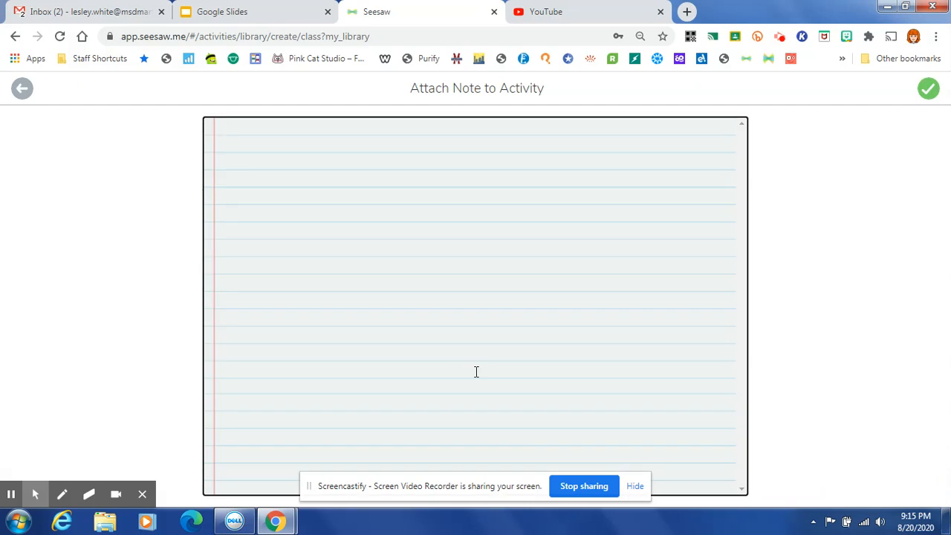
text(Monday, August 24, 2020  )
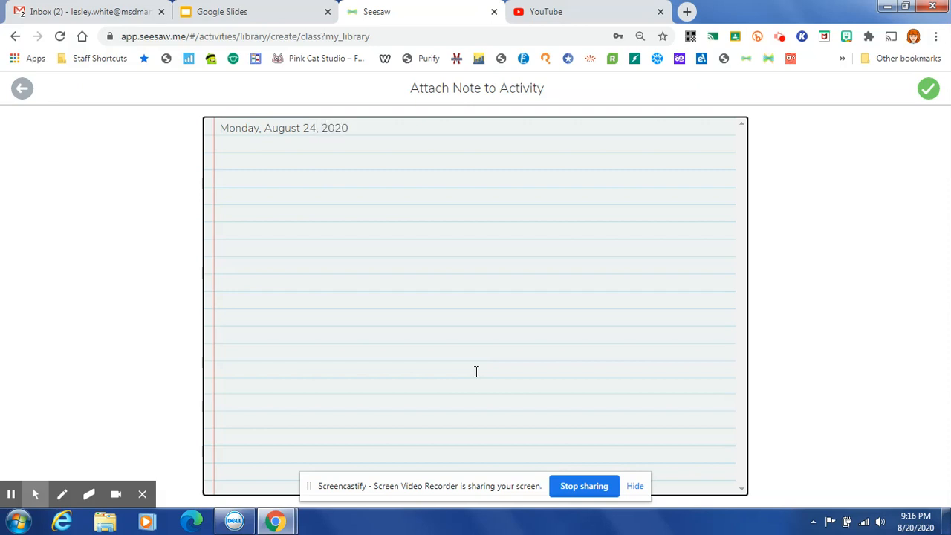
text(Dear Boys and Girls,)
key(Return)
text(How)
key(BackSpace)
key(BackSpace)
key(BackSpace)
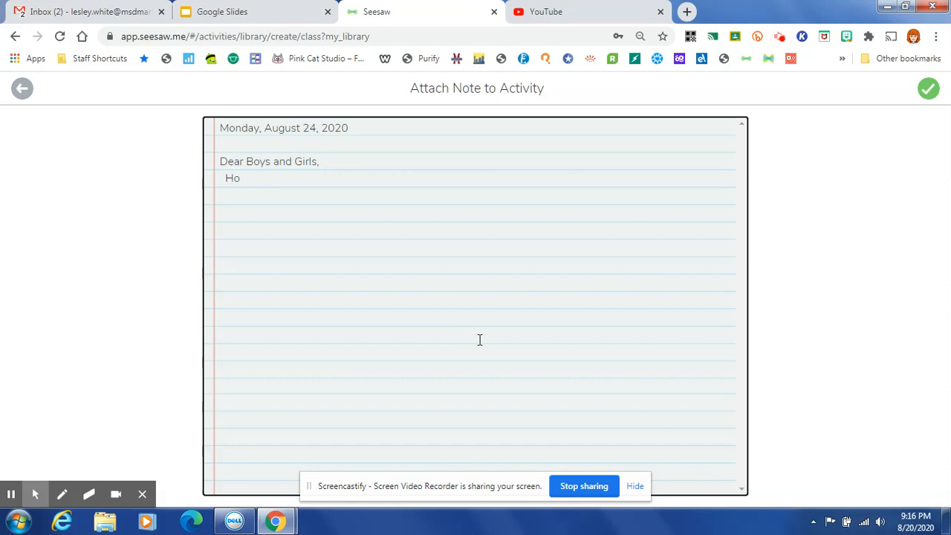
Begin the message with "Good morning! Today is Monday. It is day nine of first grade. How was your weekend? What did you do?".
text(Good morning! Toa)
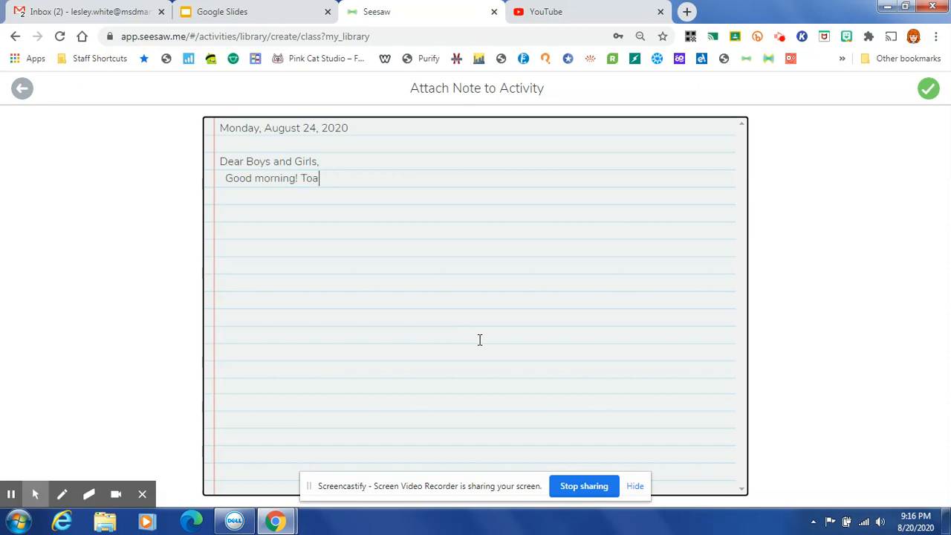
key(BackSpace)
text(day is Monday. It is)
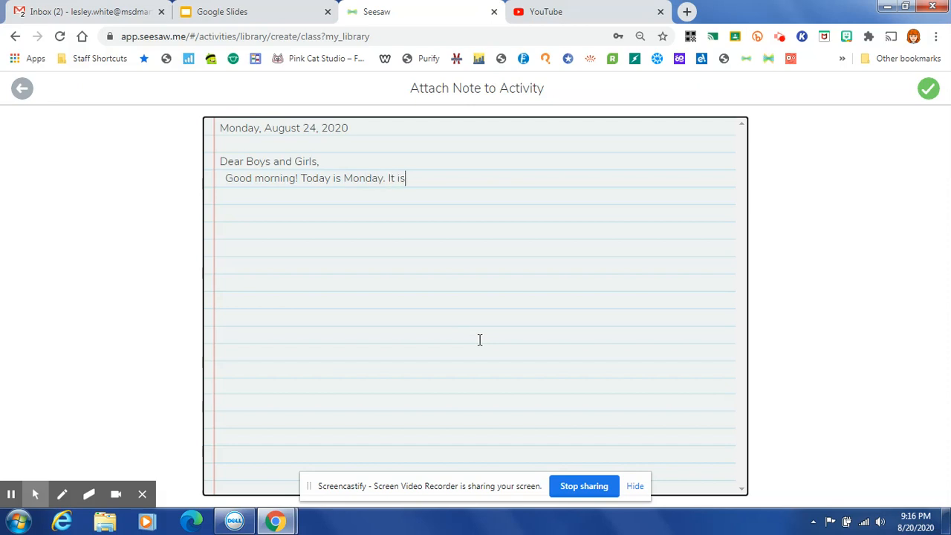
text( day nine of first g)
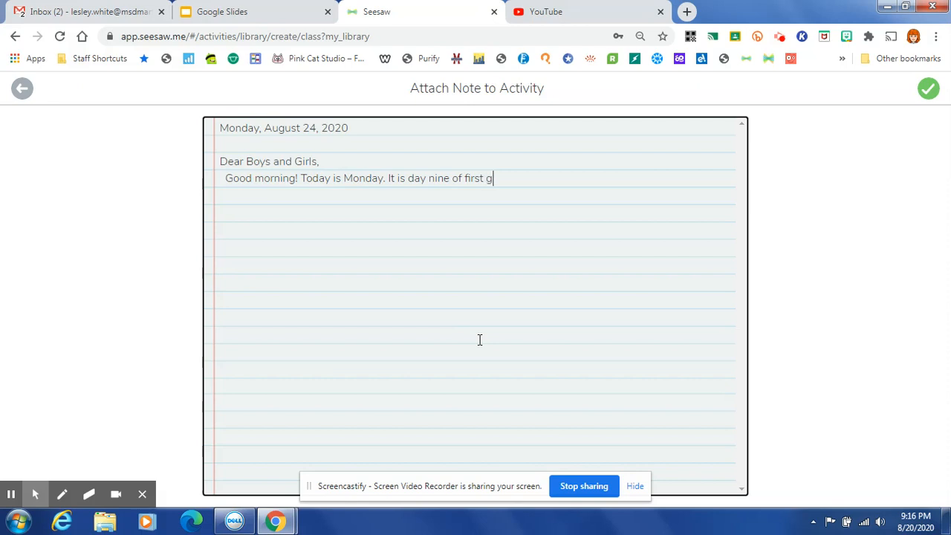
text(rade. How was your wee)
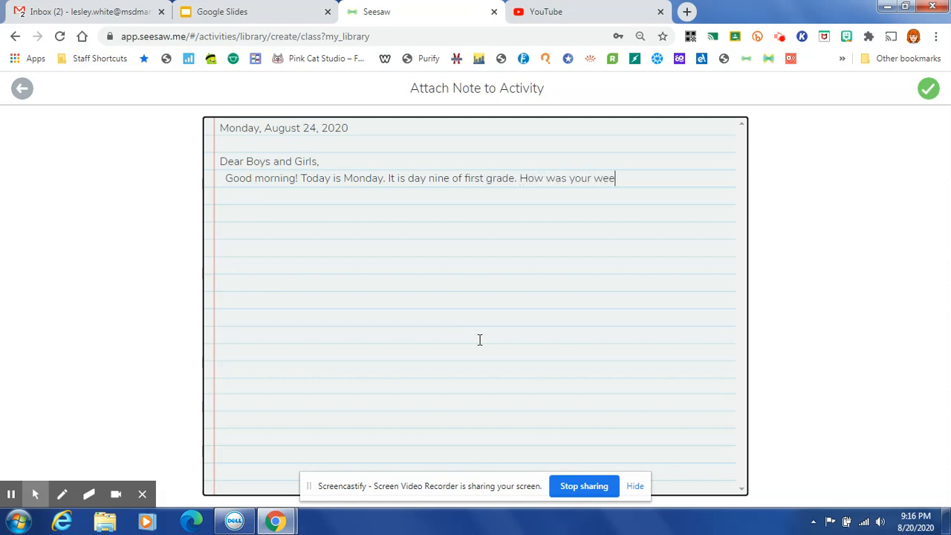
text(kend? What did you do? )
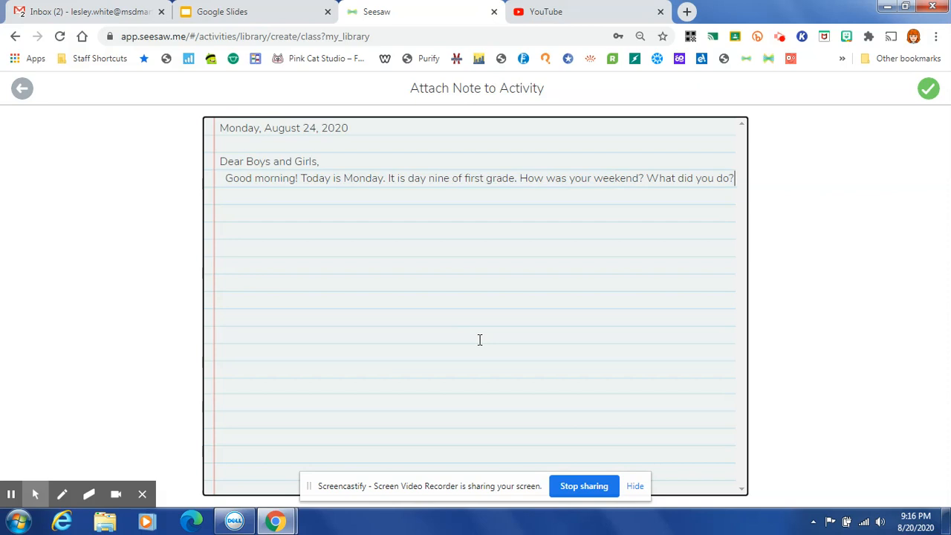
Continue the note with "I have a fun book to read to you today! I hope you like it! Have fun learning on Seesaw today.".
text(I have a fun book to read to y)
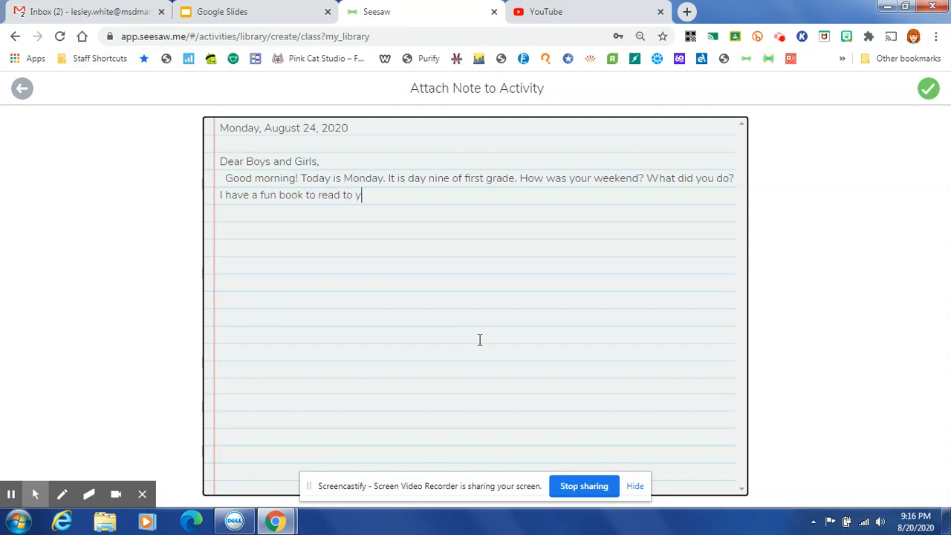
text(ou today! I hope you like it)
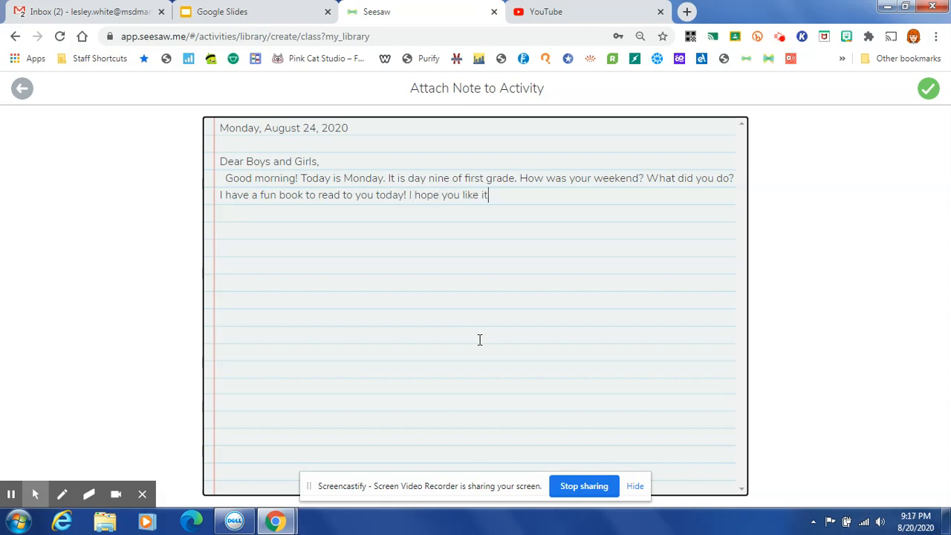
text(! Have fun learning on Seesa)
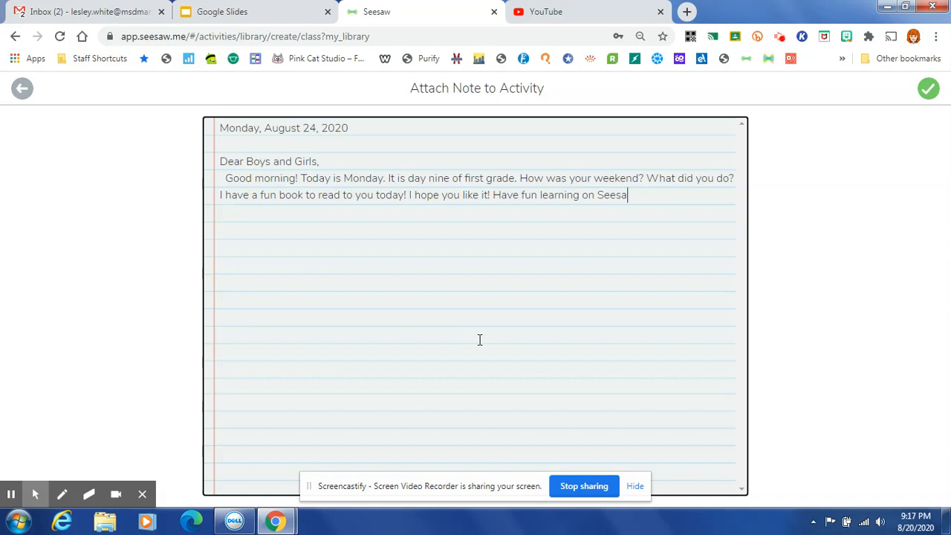
text(w today.)
Sign off the note with "Love," and the teacher's name, finish editing, and hide the screen-sharing notice.
key(Return)
key(Return)
text(Love , Miss White)
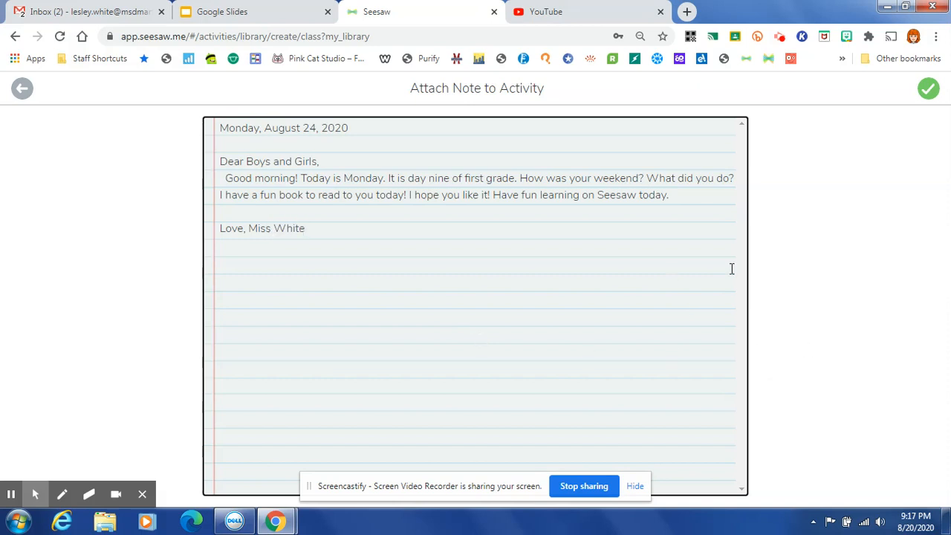
click(927, 91)
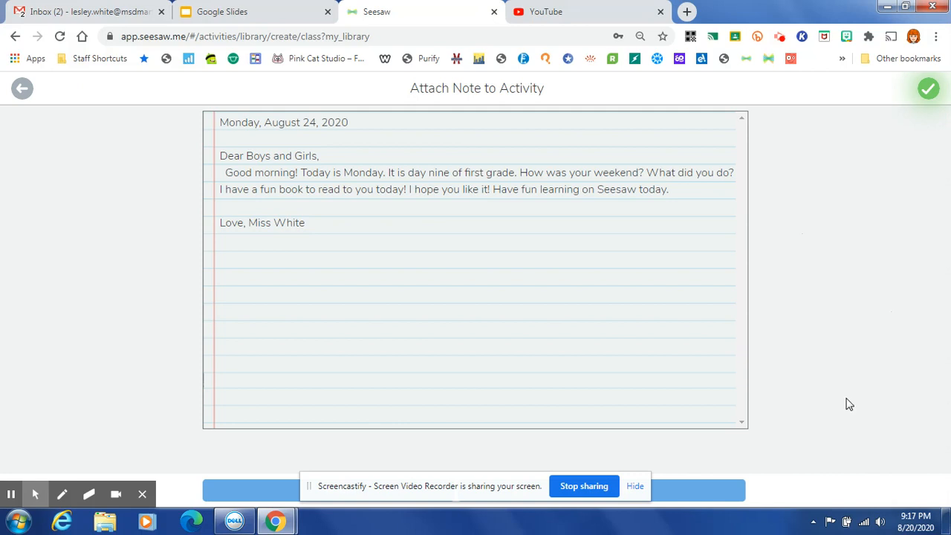
click(635, 487)
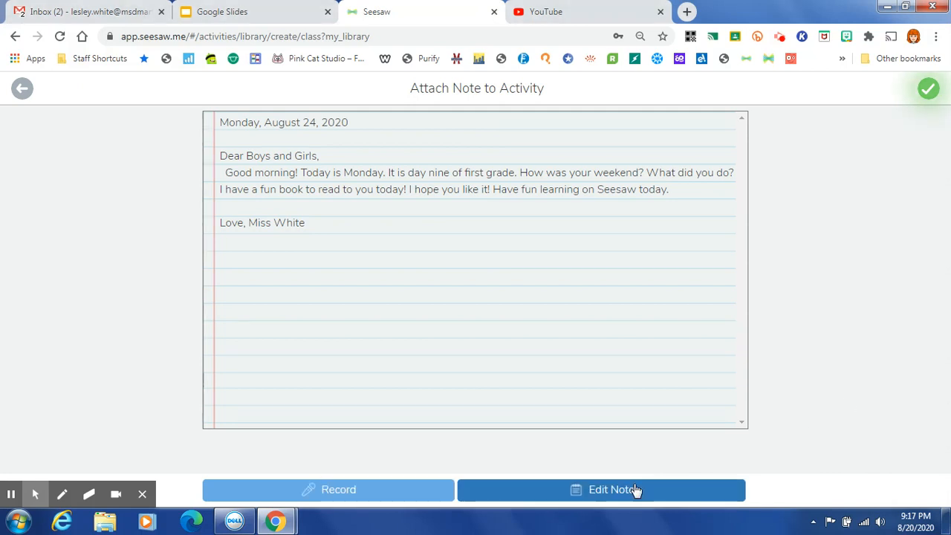
Record a voice reading of the morning message note and stop the recording.
click(343, 495)
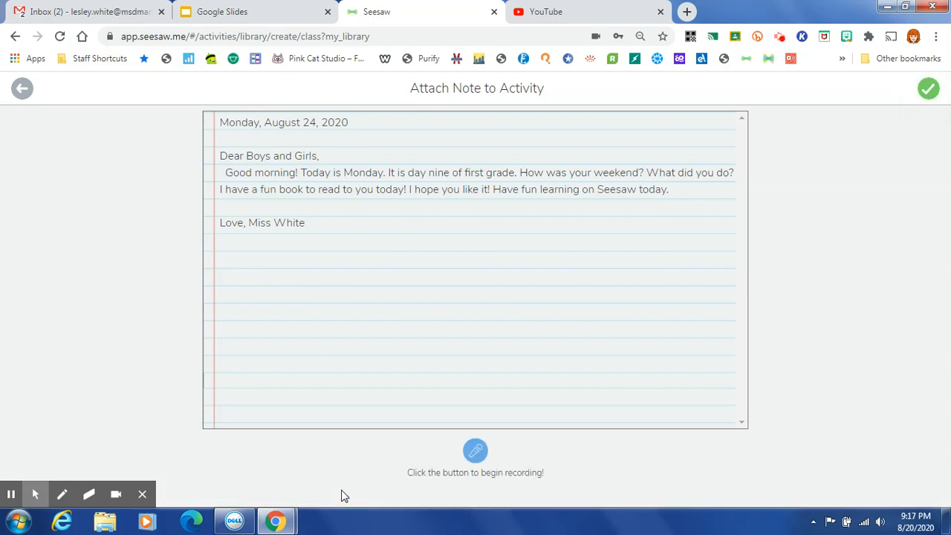
click(475, 450)
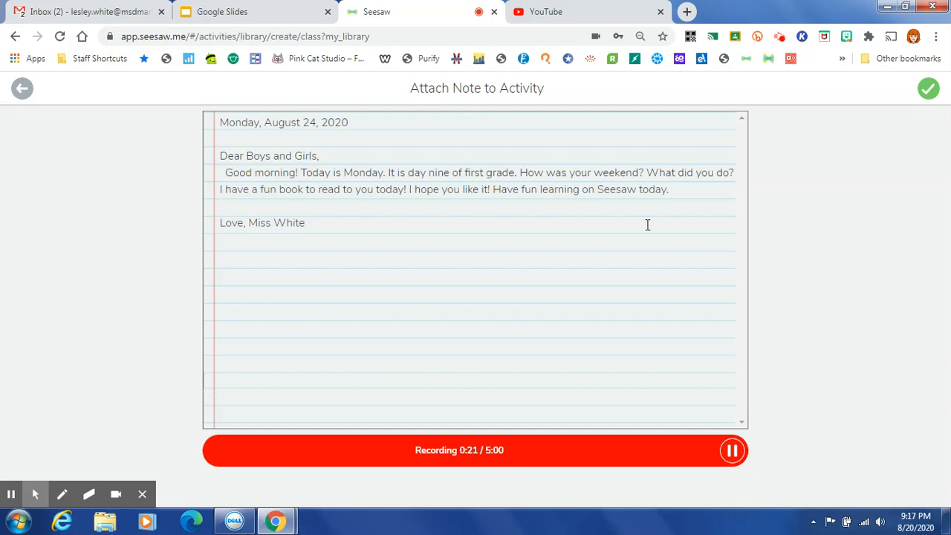
click(929, 89)
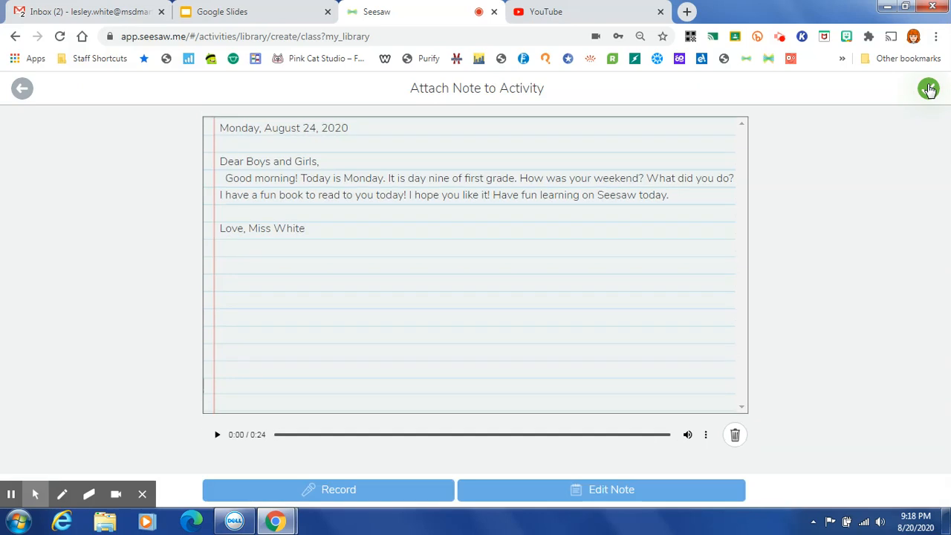
Edit the note to add "Have a marvelous Monday!" at the end of the message paragraph.
click(657, 492)
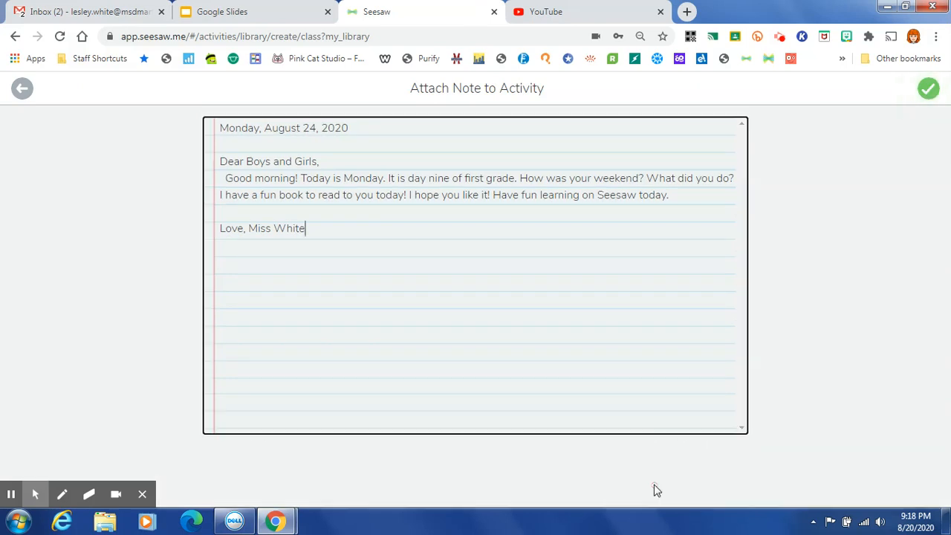
click(691, 201)
text(Have a marvelous)
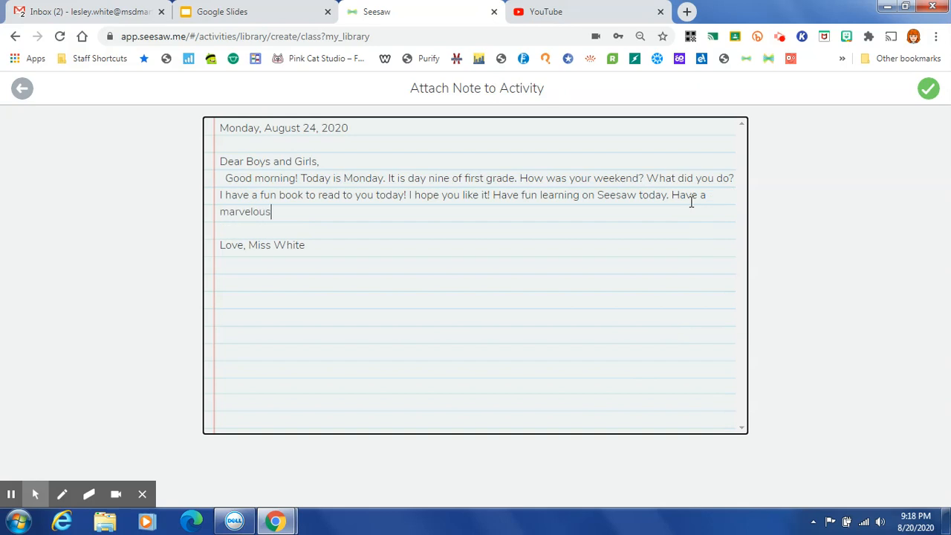
text( Monday!)
click(928, 89)
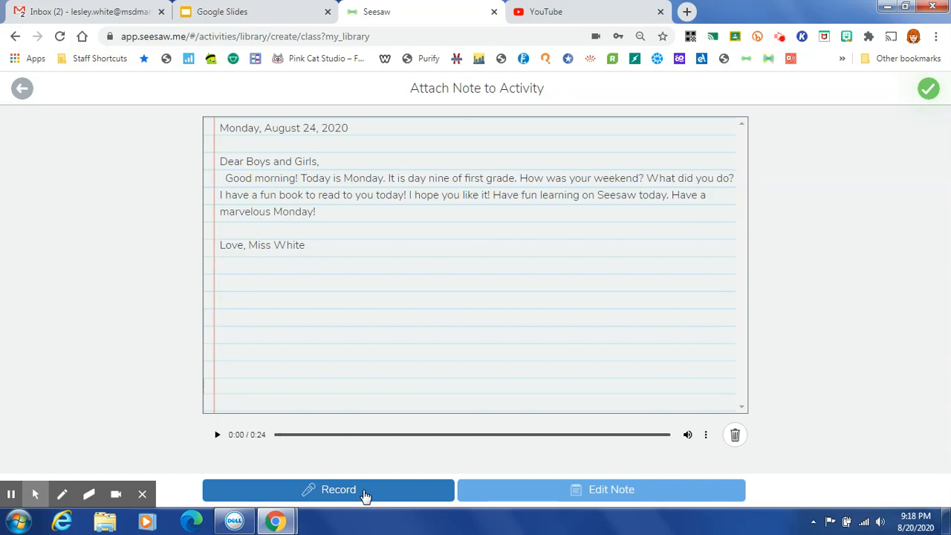
Delete the existing voice recording and record a new reading of the updated note.
click(735, 435)
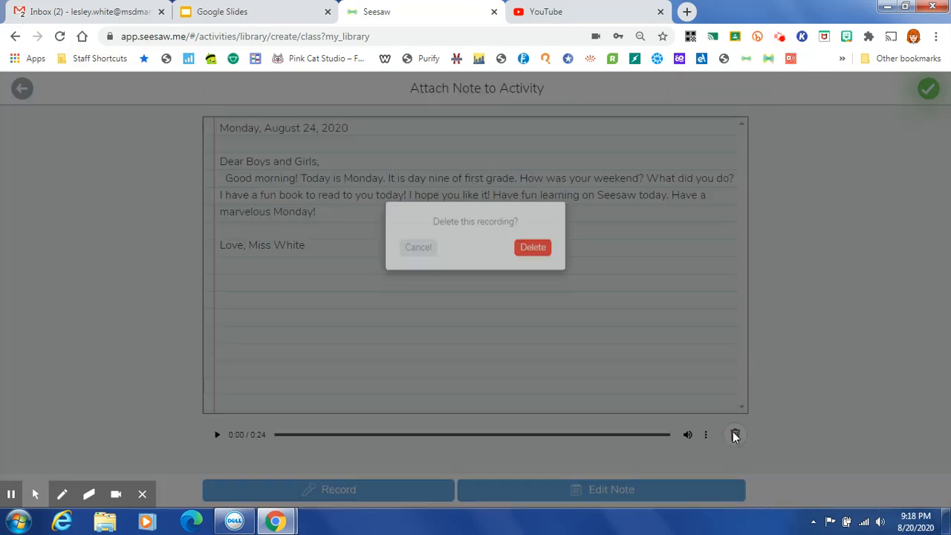
click(542, 261)
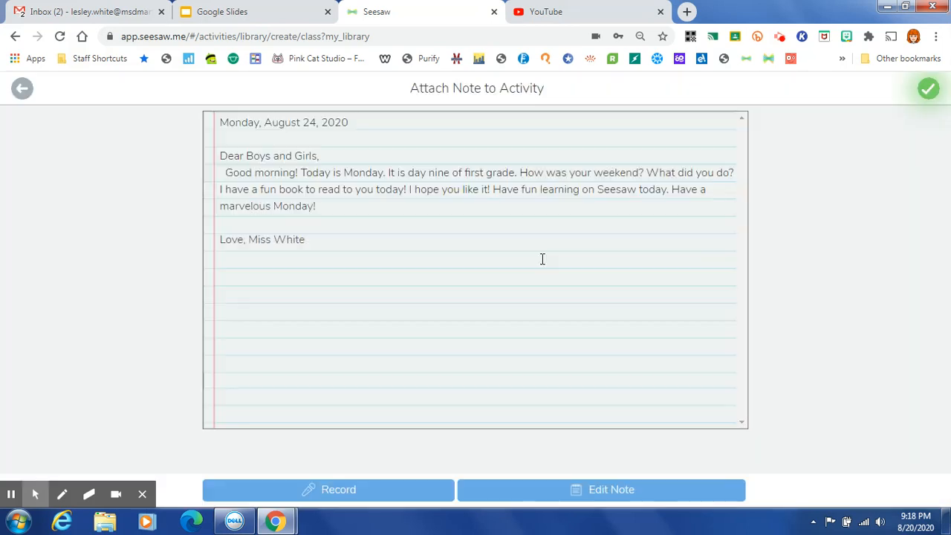
click(361, 492)
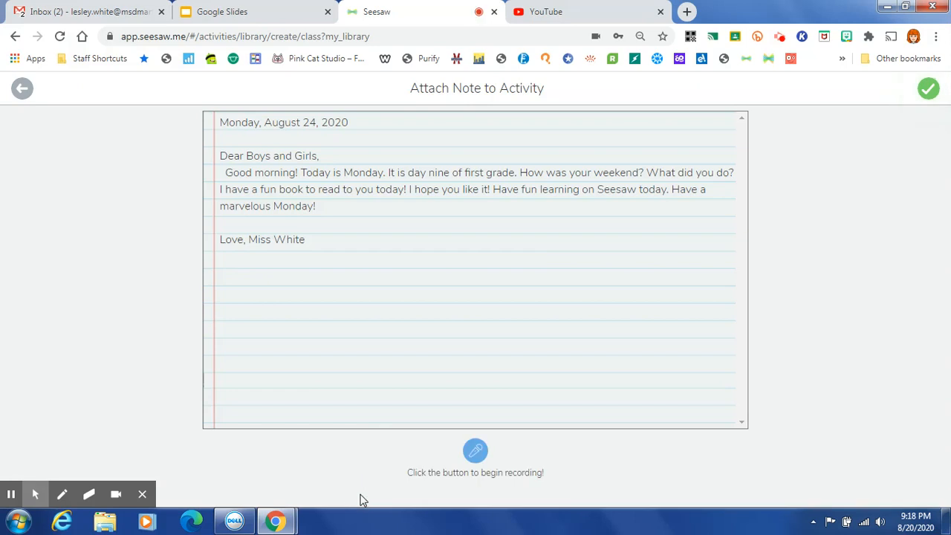
click(476, 451)
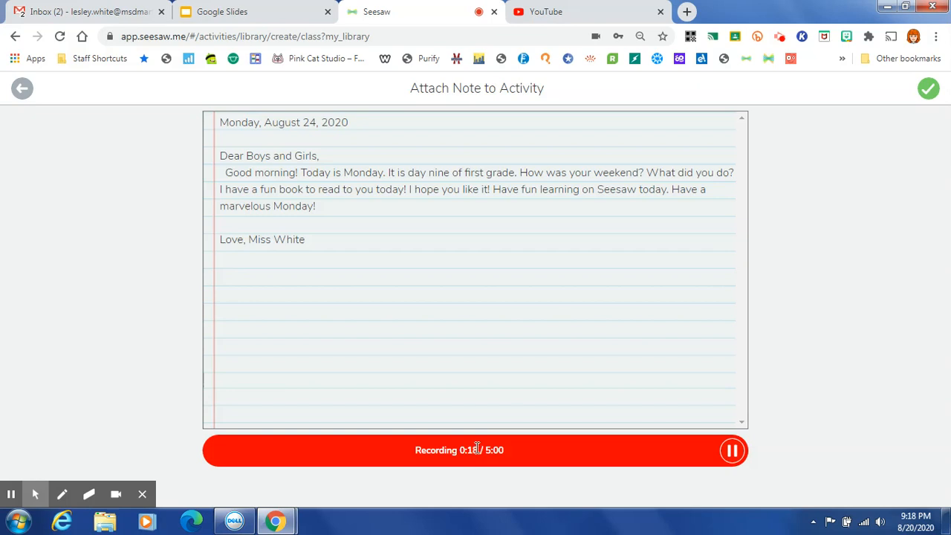
click(929, 90)
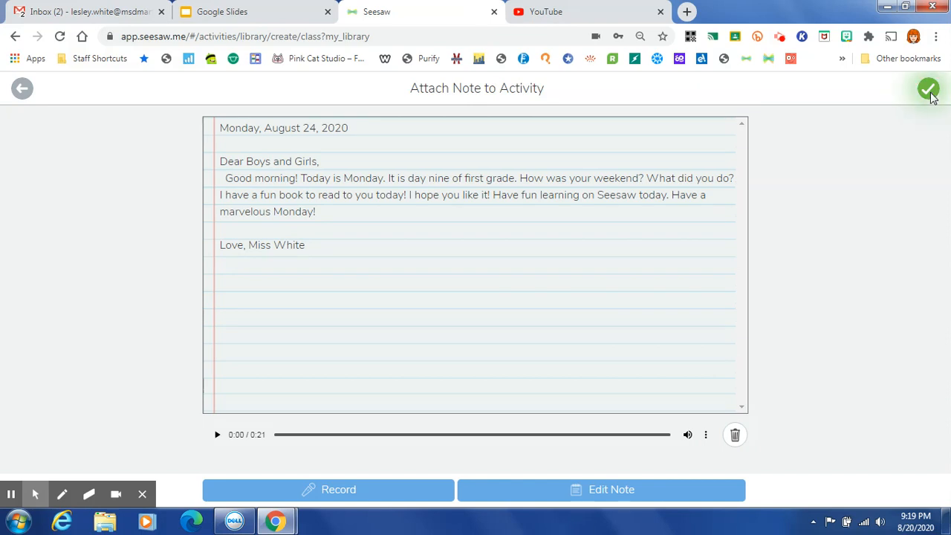
Attach the finished note to the activity and start a blank drawing as the template for student responses.
click(930, 90)
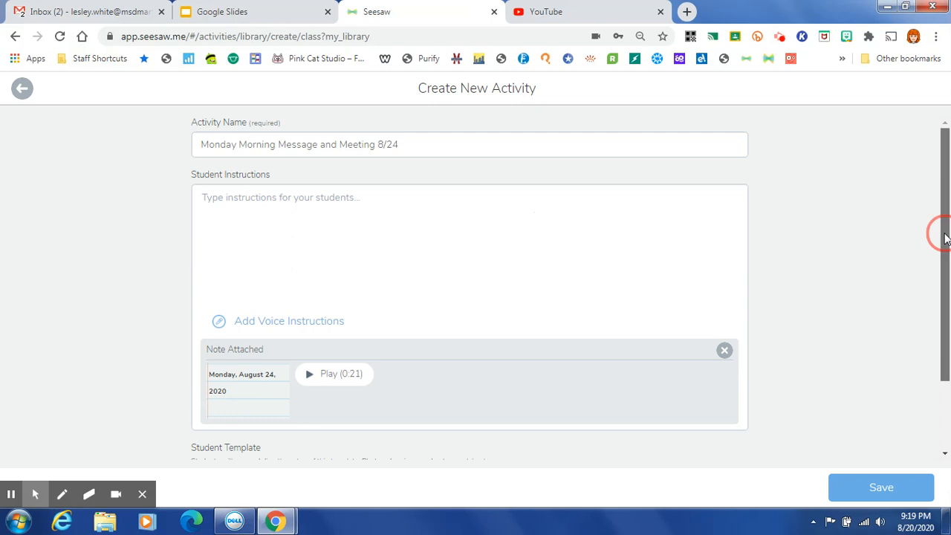
scroll(944, 238, down, 1)
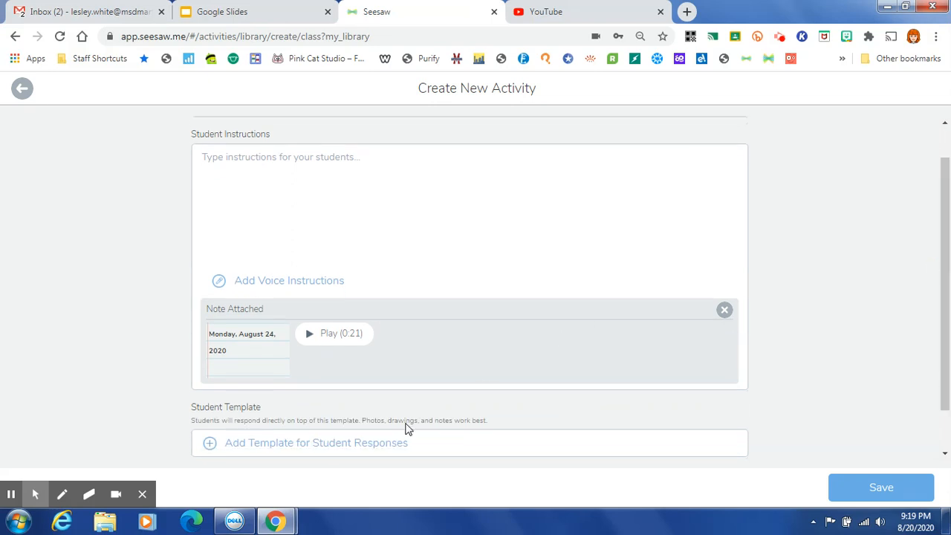
click(348, 446)
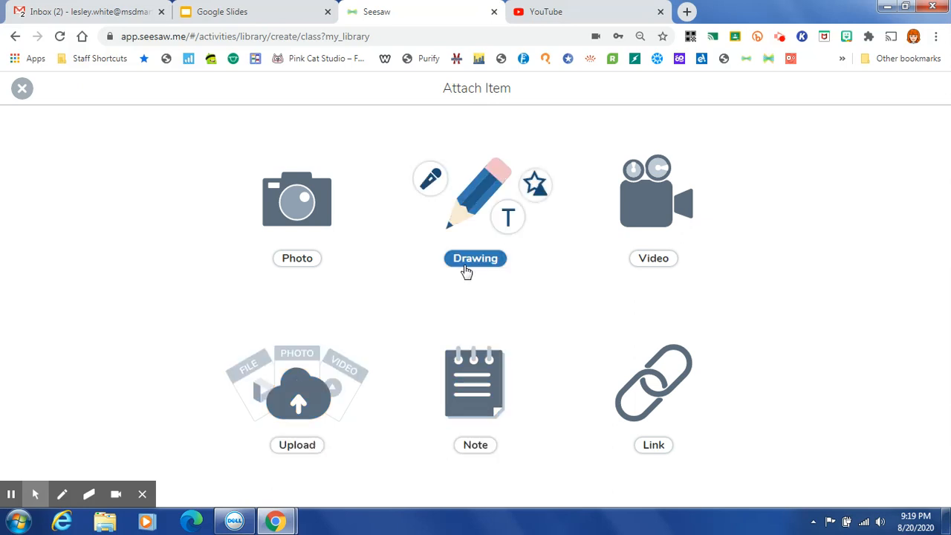
click(473, 220)
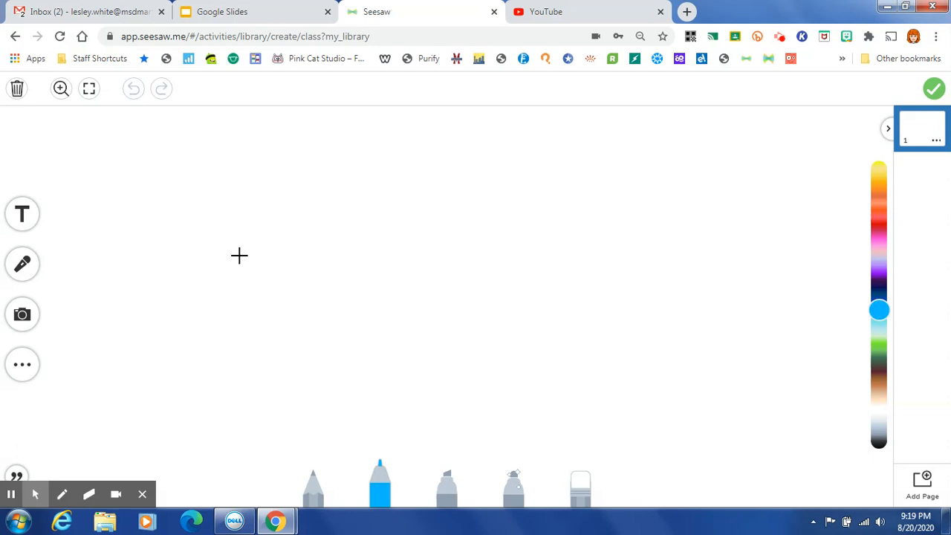
click(23, 370)
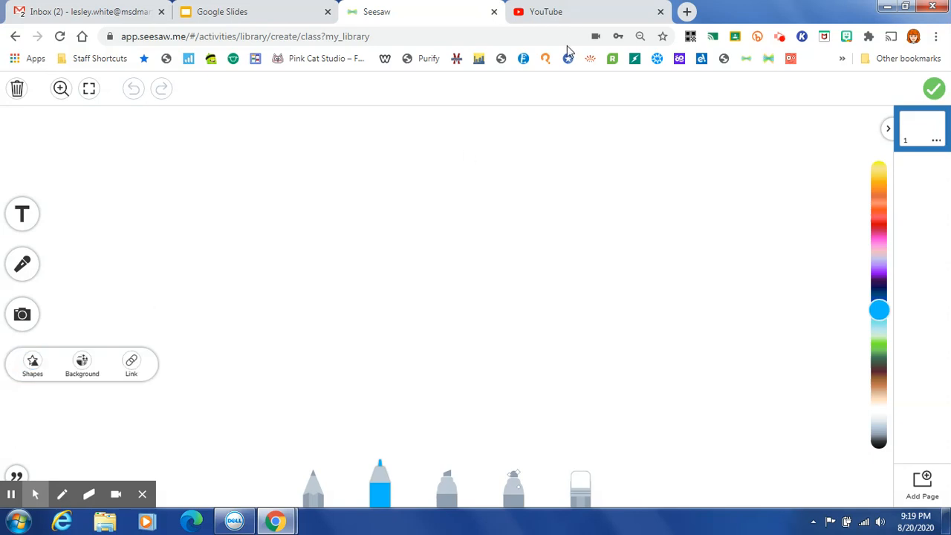
Switch to YouTube, open the uploaded video "My Friend is Sad" in ViewPure and copy its web address.
click(578, 14)
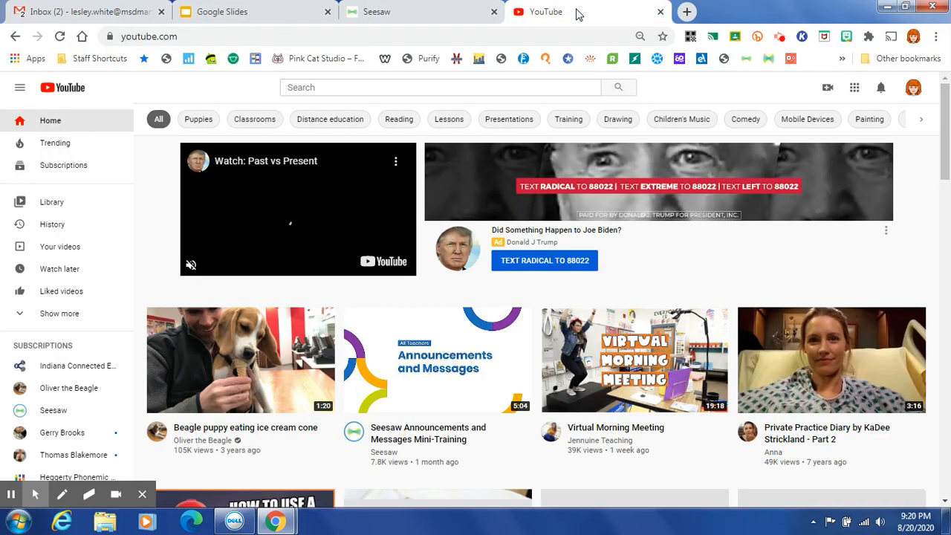
click(78, 251)
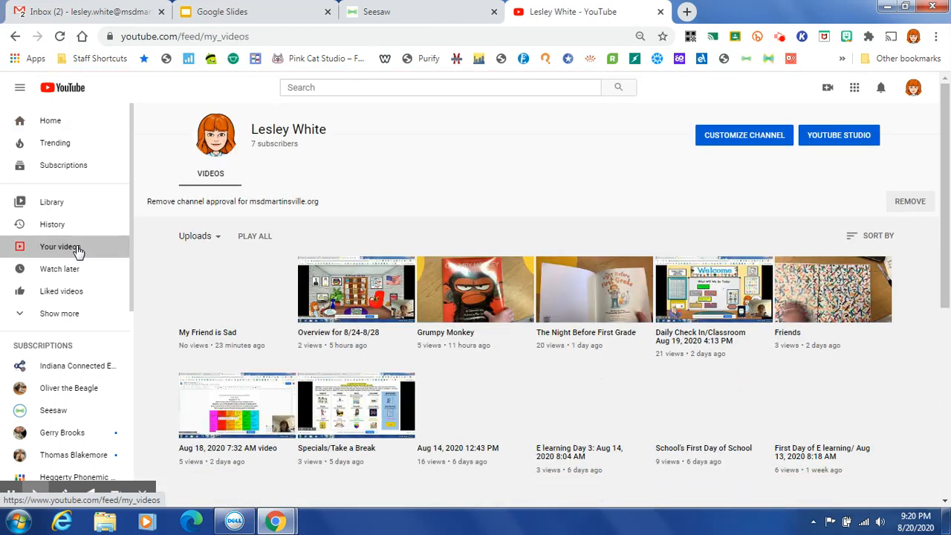
click(223, 309)
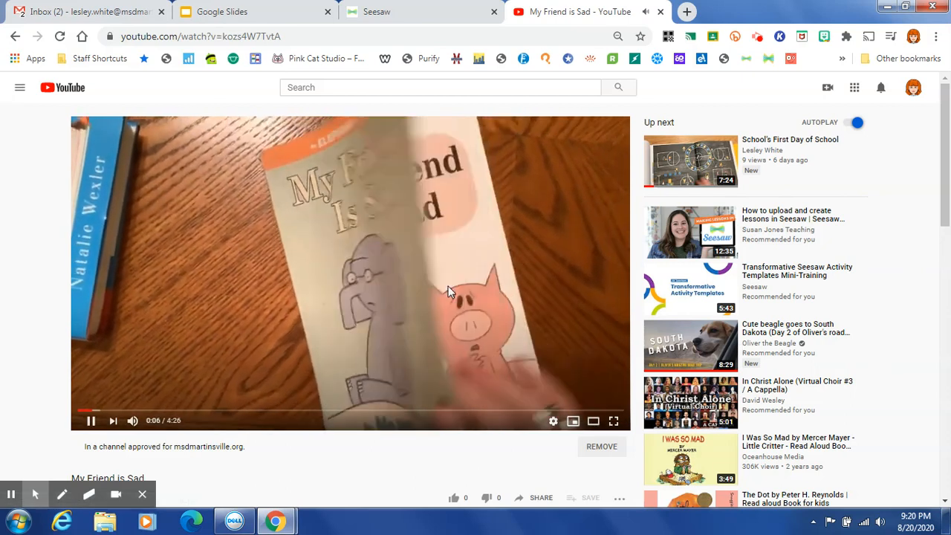
click(409, 60)
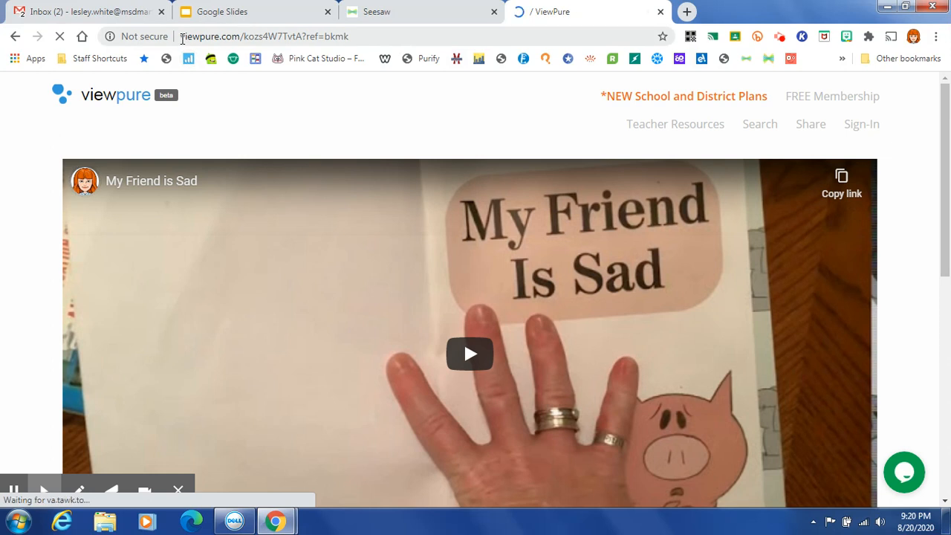
drag(182, 36, 380, 34)
key(ctrl+c)
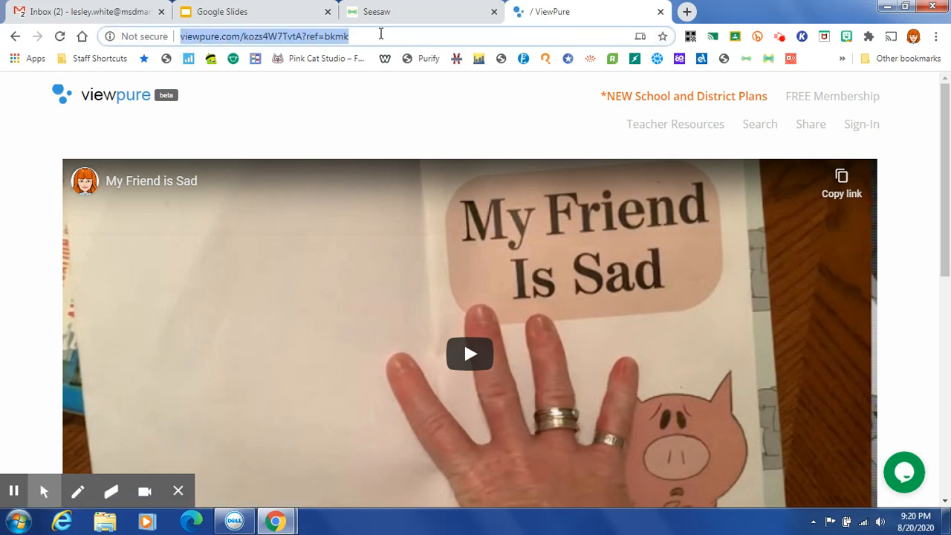
click(399, 13)
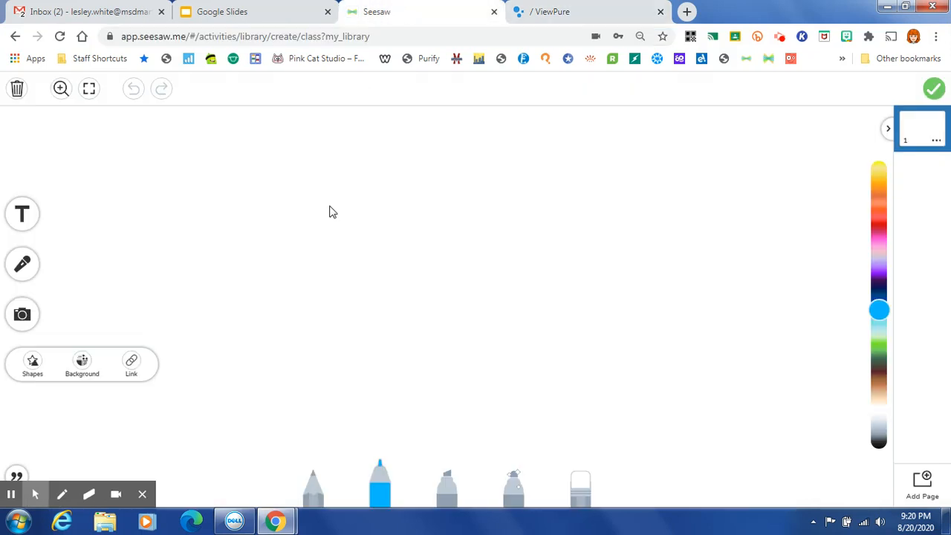
click(236, 344)
click(24, 370)
click(133, 362)
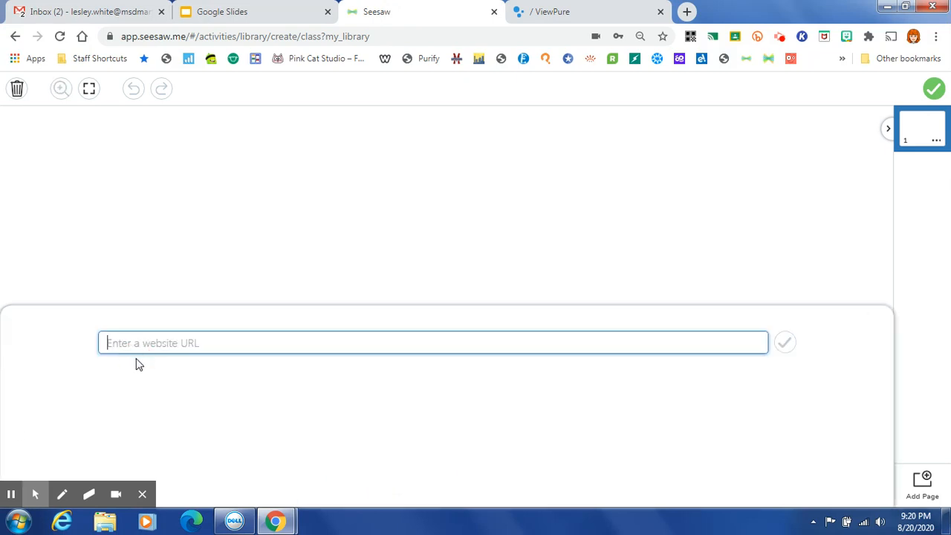
key(ctrl+v)
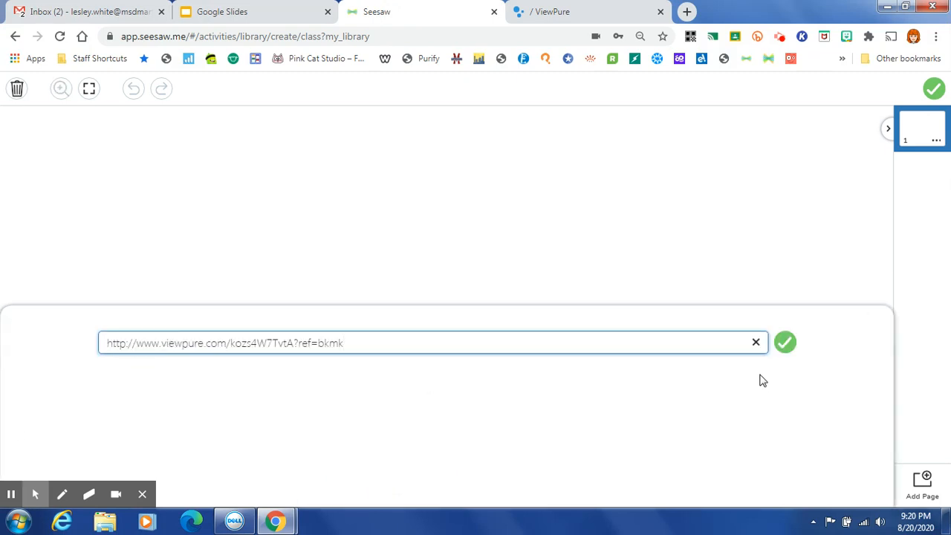
click(785, 343)
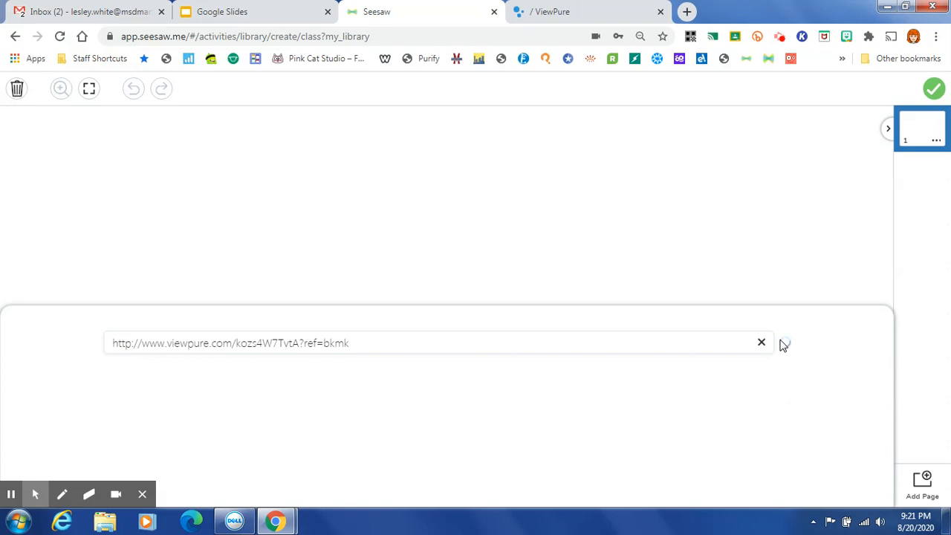
click(782, 344)
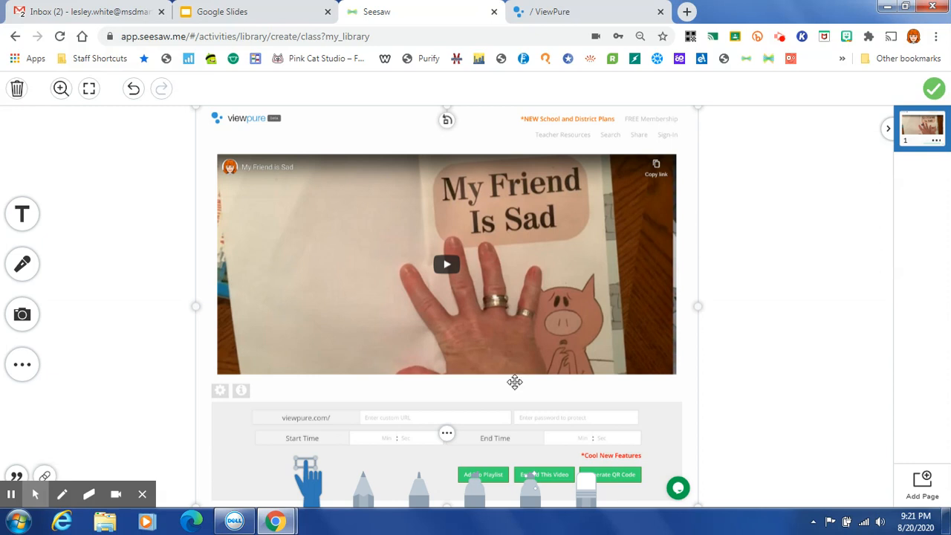
Caption the video page "Make sure to hit the link in the bottom left corner first to play the video".
mouse_move(45, 471)
click(16, 474)
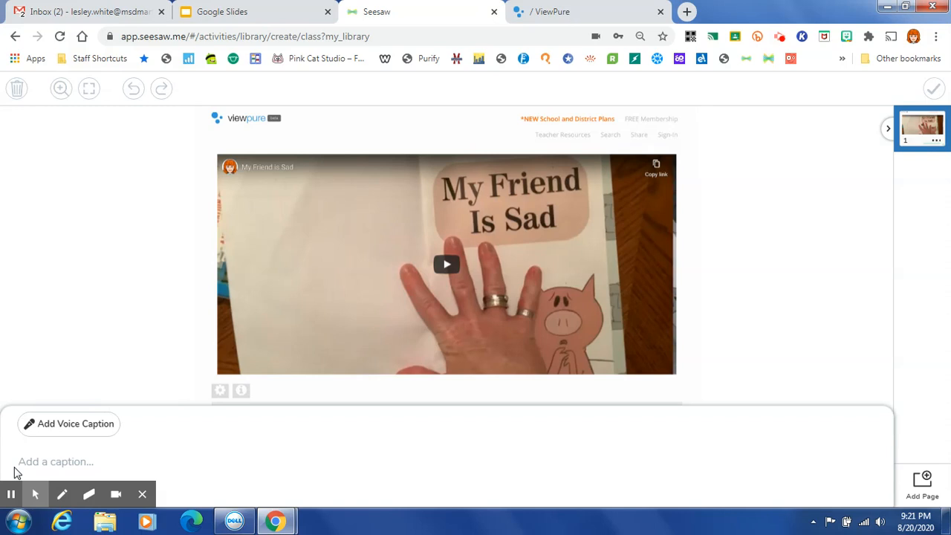
text(Make sure to hit the li)
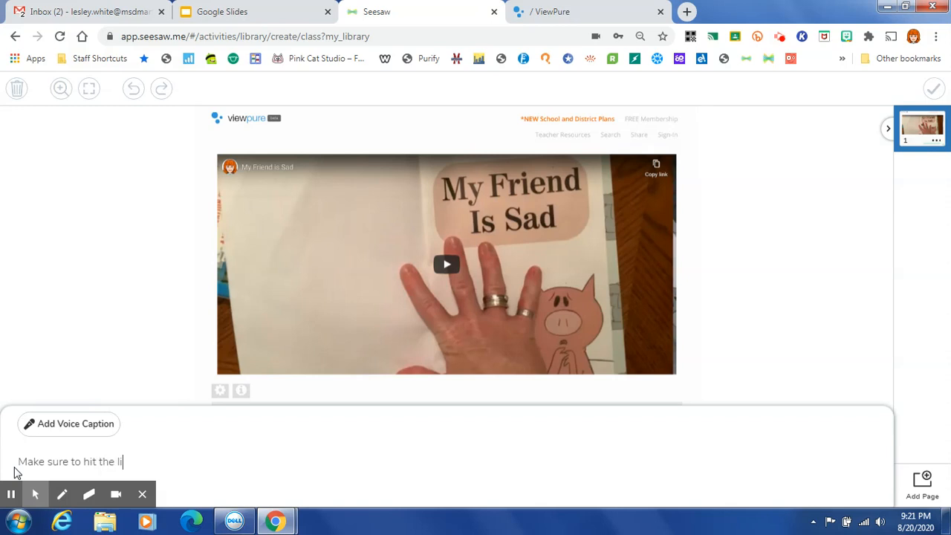
text(nk in the bottom left corn)
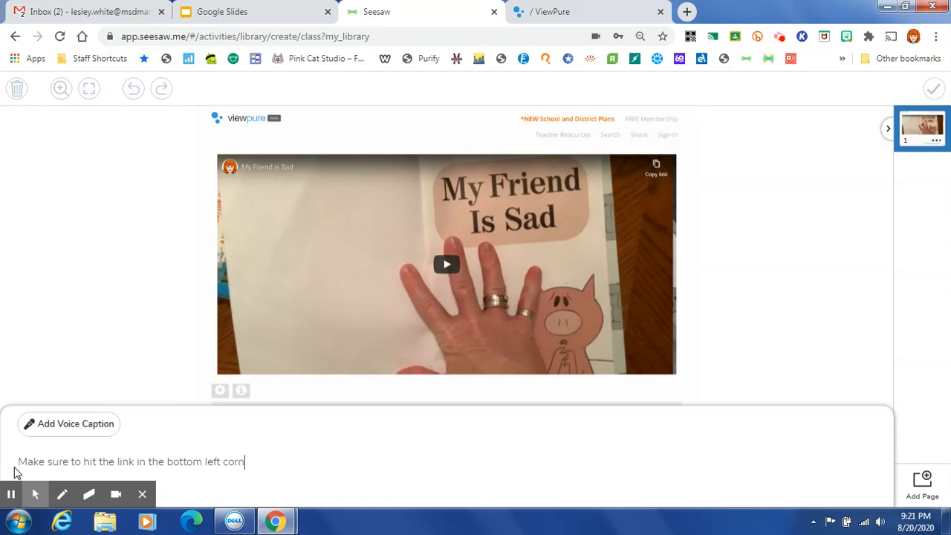
text(er first to play the video)
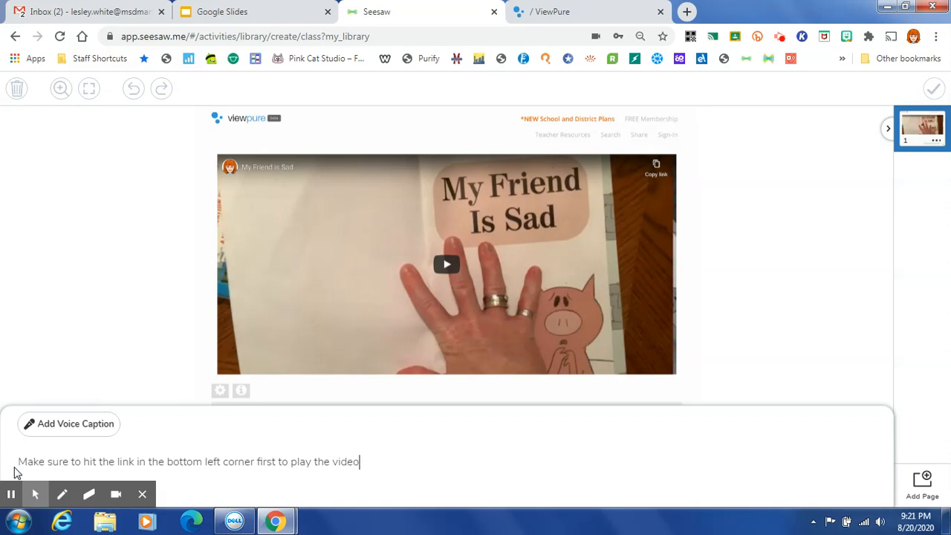
click(842, 295)
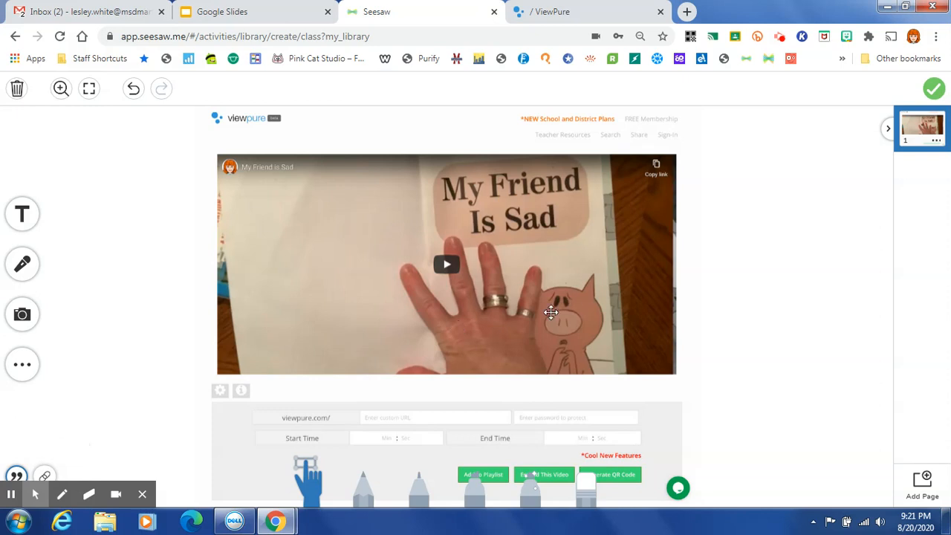
Add a second template page with a text label reading "Draw you and a friend playing together. Make sure".
click(921, 482)
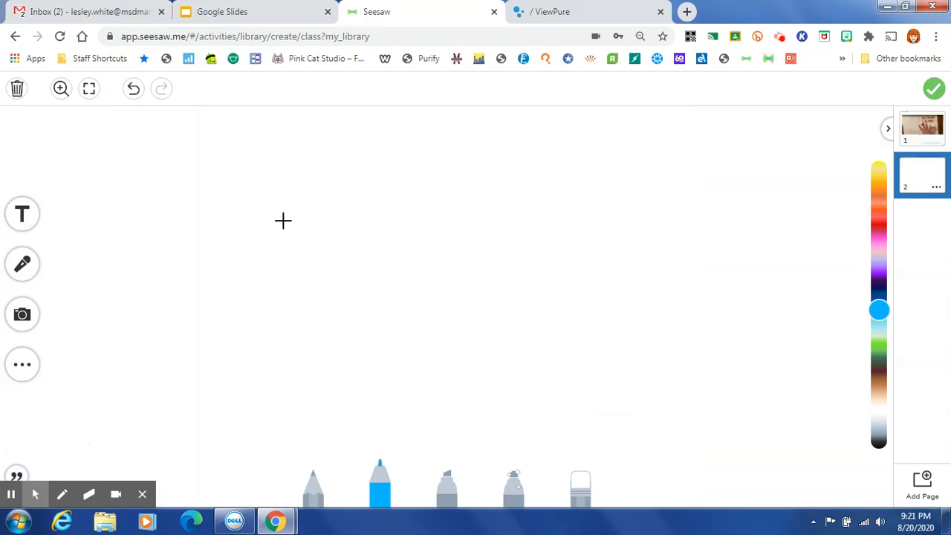
click(21, 215)
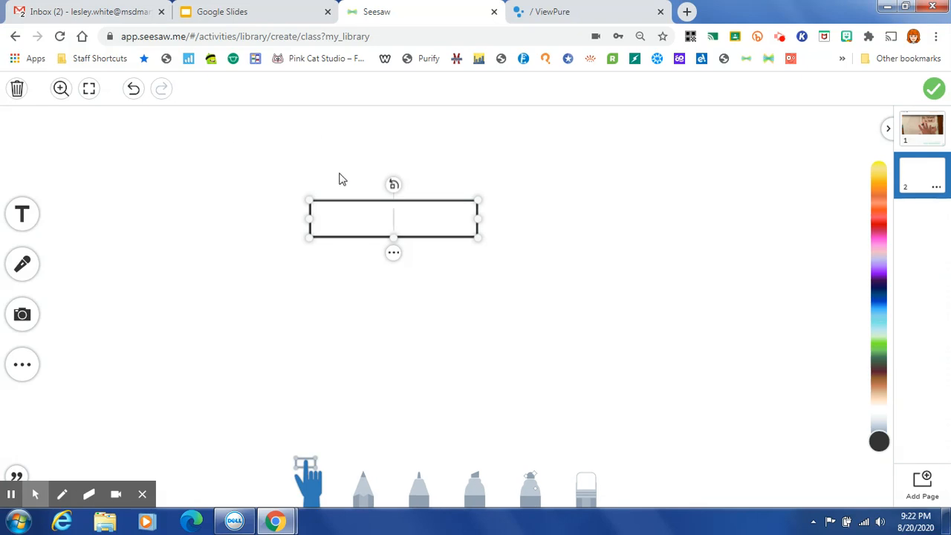
text(raw o)
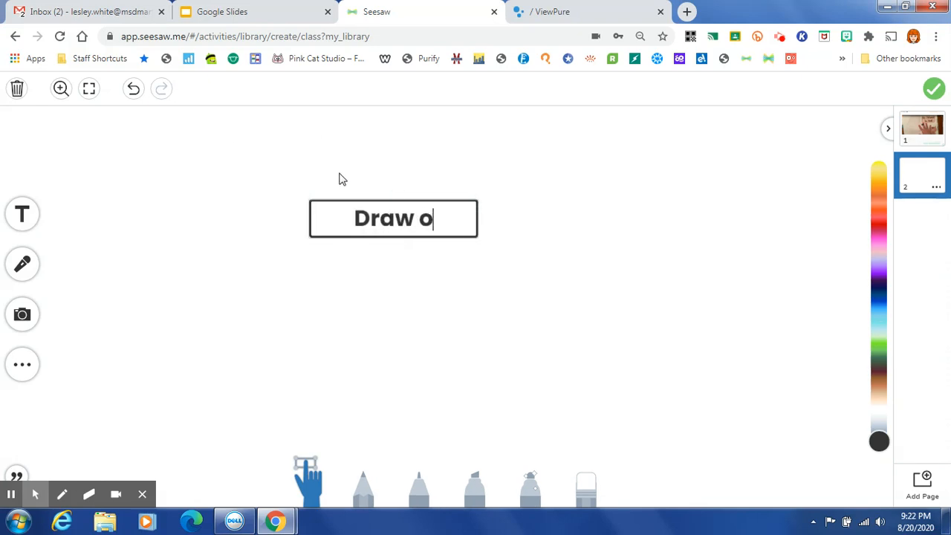
key(BackSpace)
text(you and a friend)
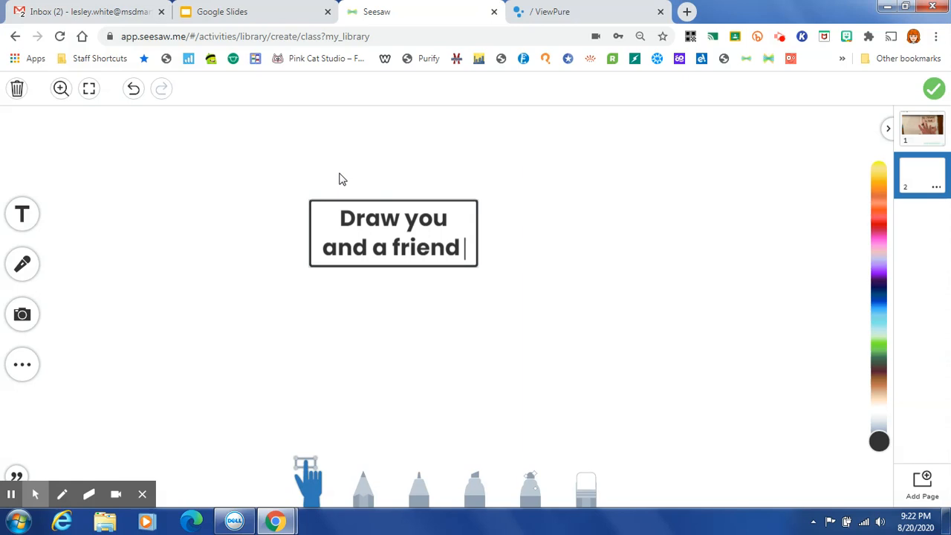
text( playing )
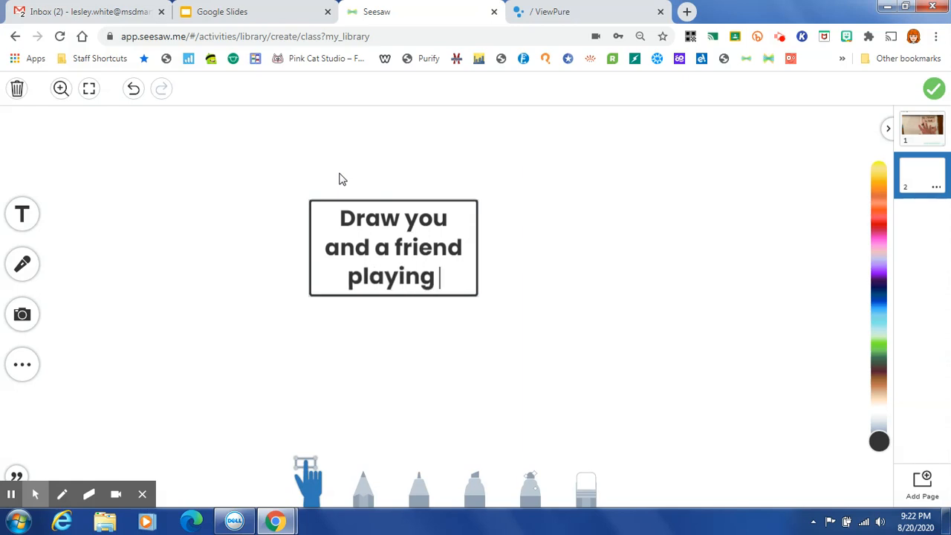
text(together)
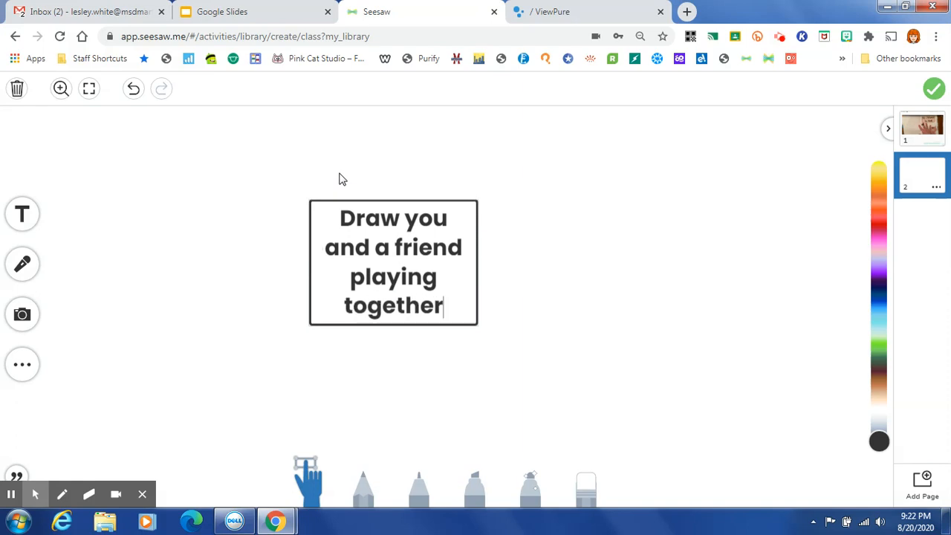
text(. )
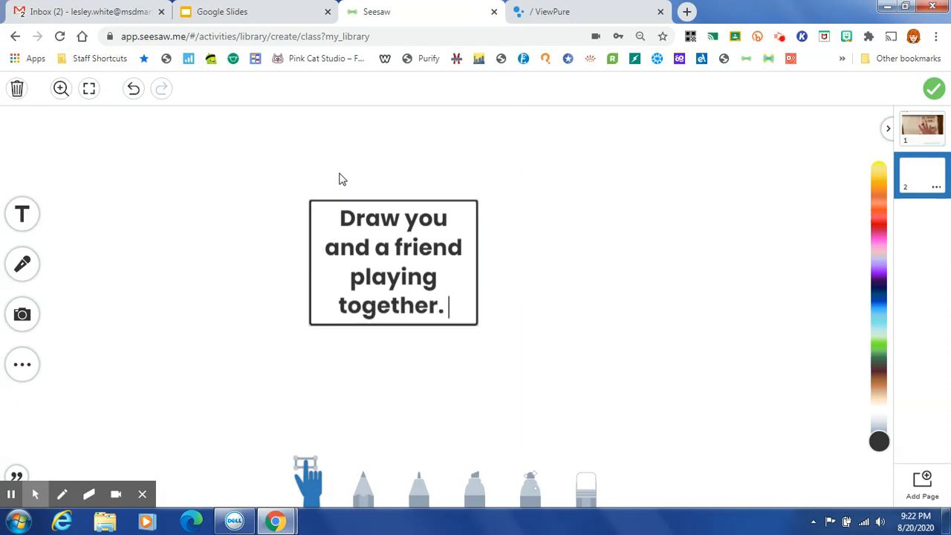
text(Make sure to la)
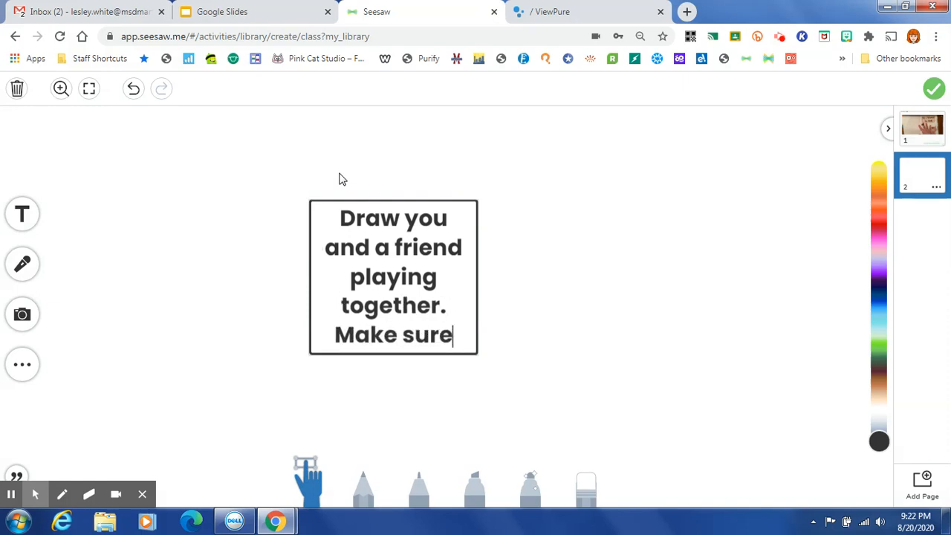
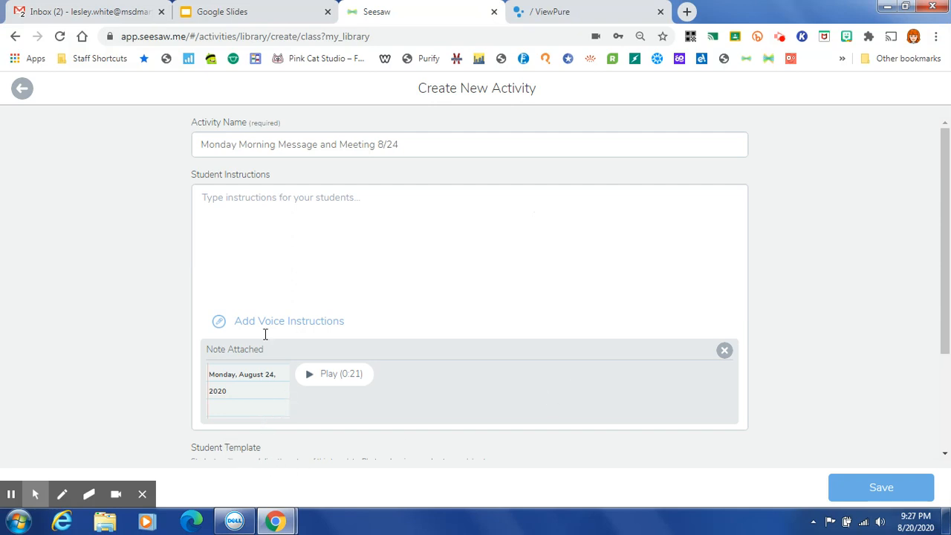
Start the student instructions with item "1." followed by an ear emoji and an eyes emoji from the Emoji Keyboard extension.
click(221, 195)
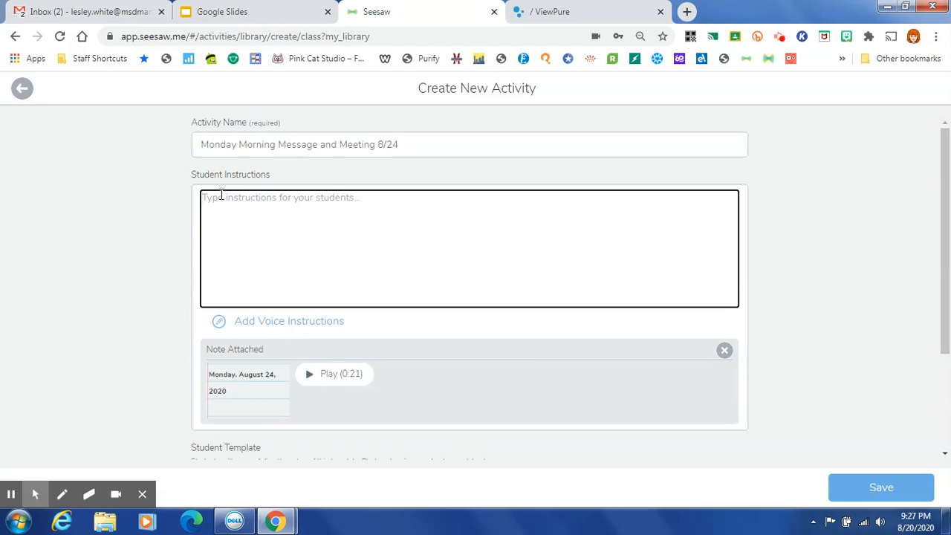
text(1.)
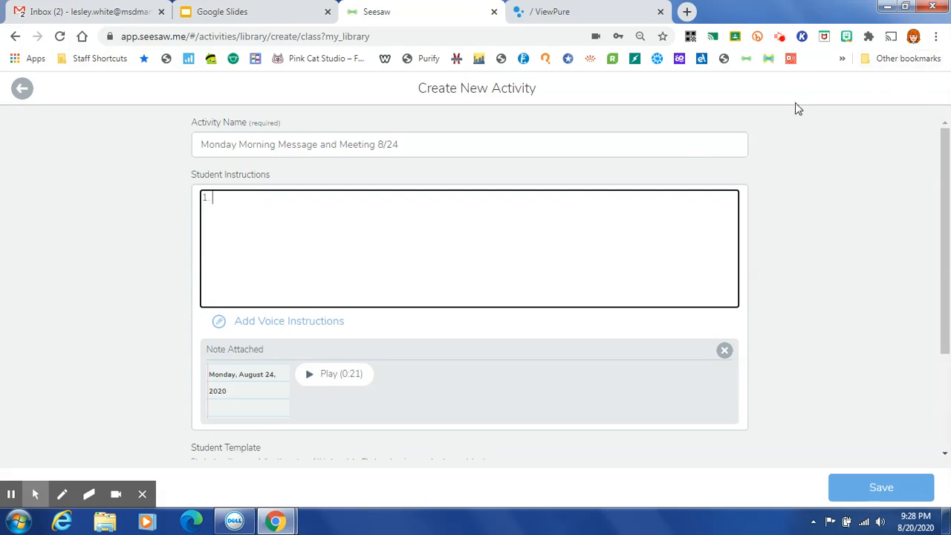
click(869, 38)
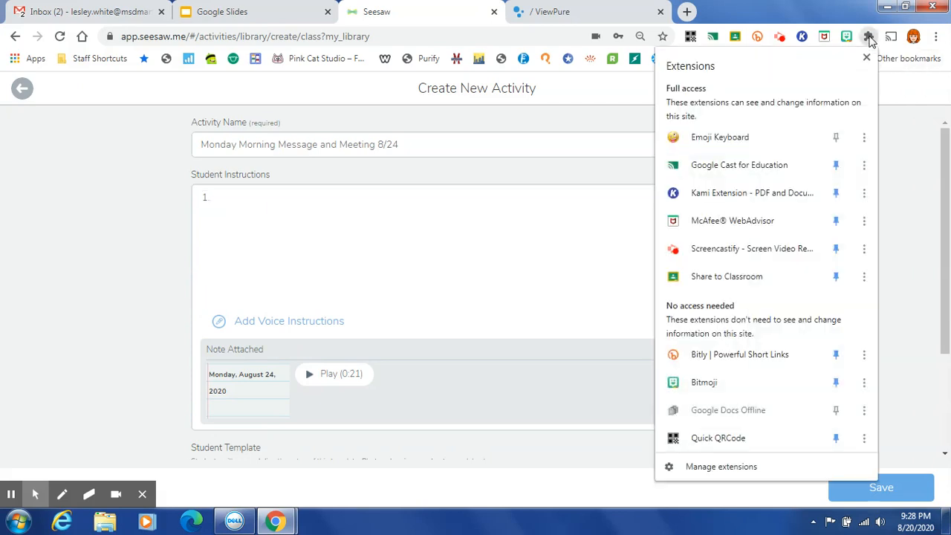
click(749, 145)
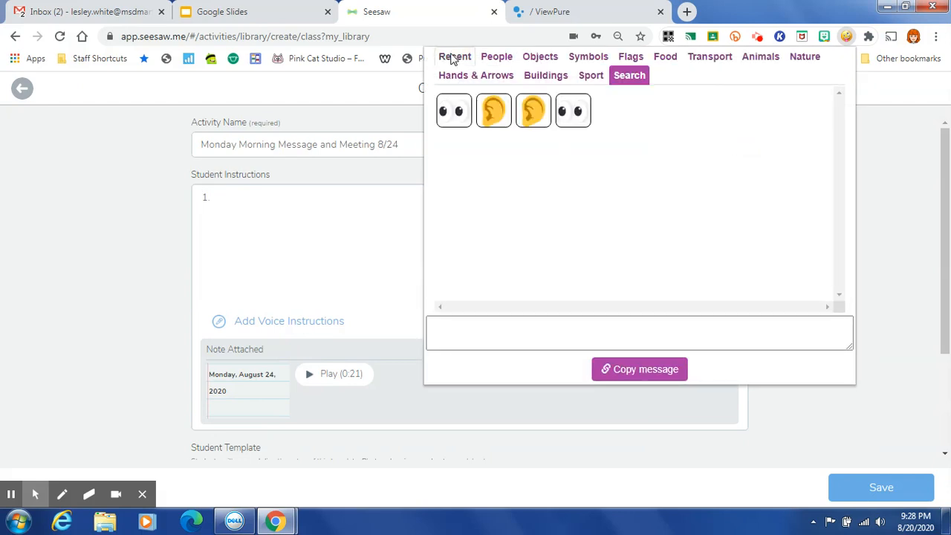
click(495, 119)
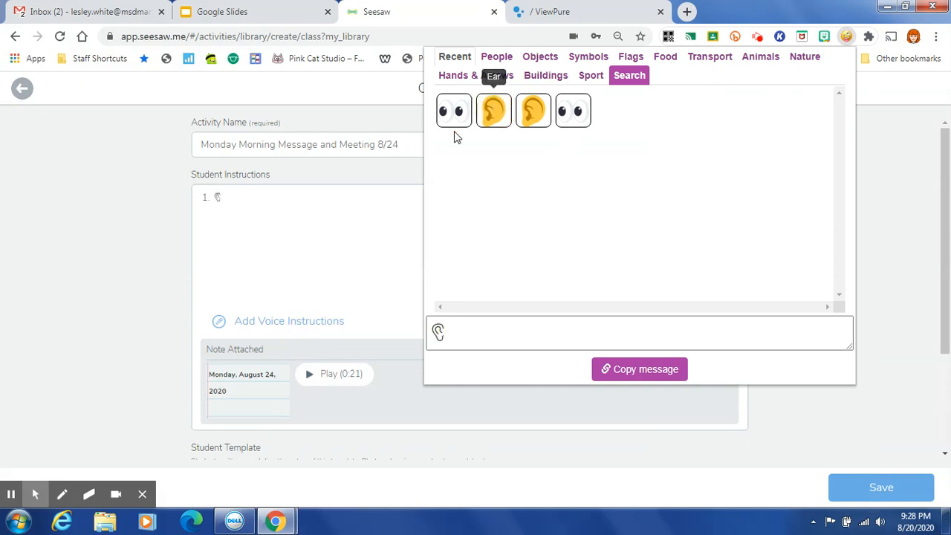
click(451, 112)
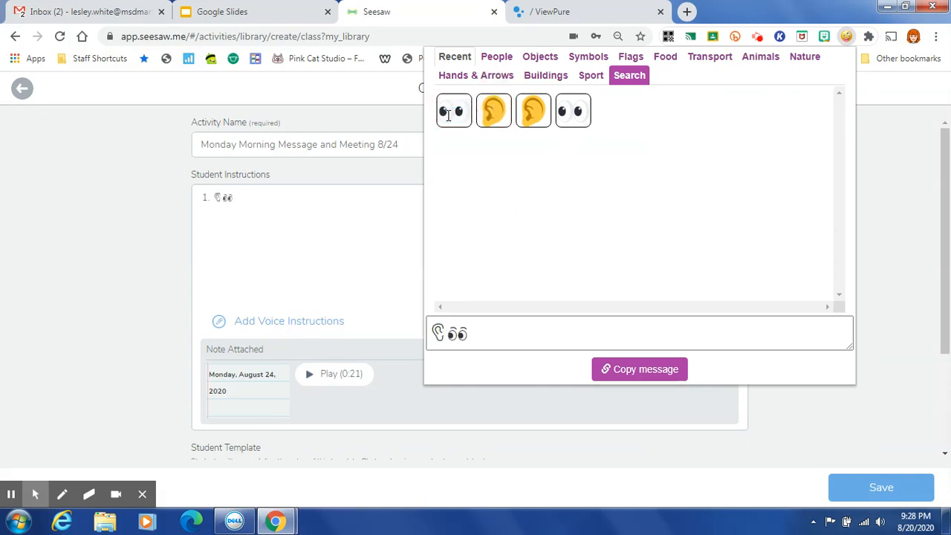
Complete instruction item 1 by adding "and" between the ear and eyes emojis and ending it with "my morning message.".
click(372, 218)
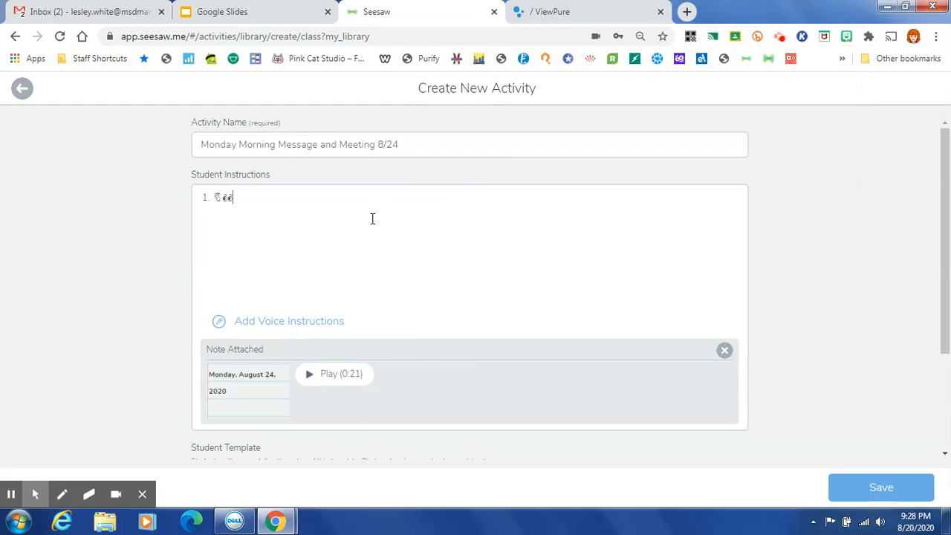
click(409, 210)
text(and)
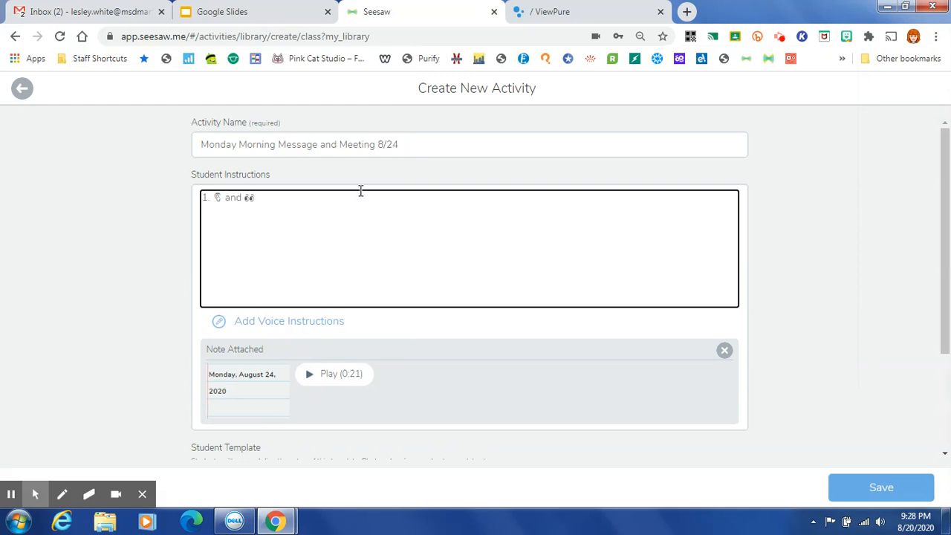
click(292, 200)
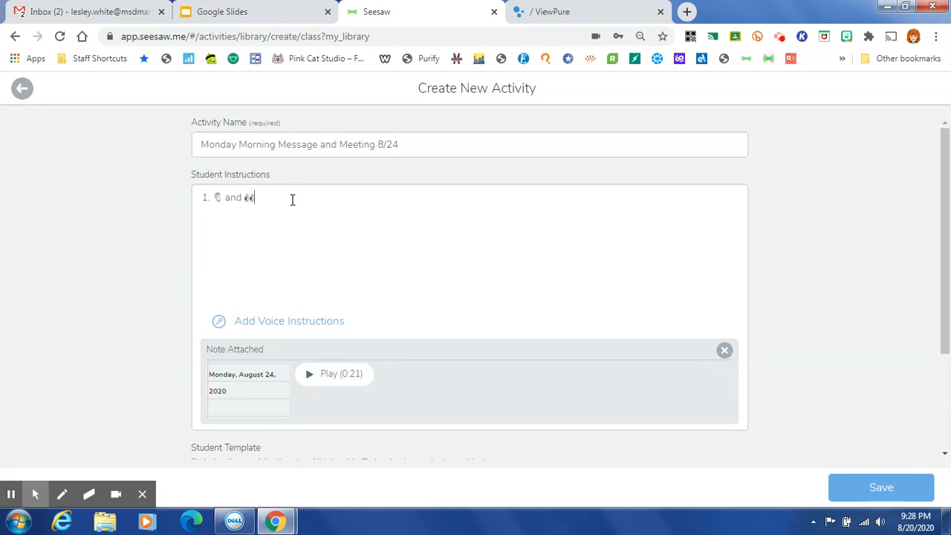
text(my)
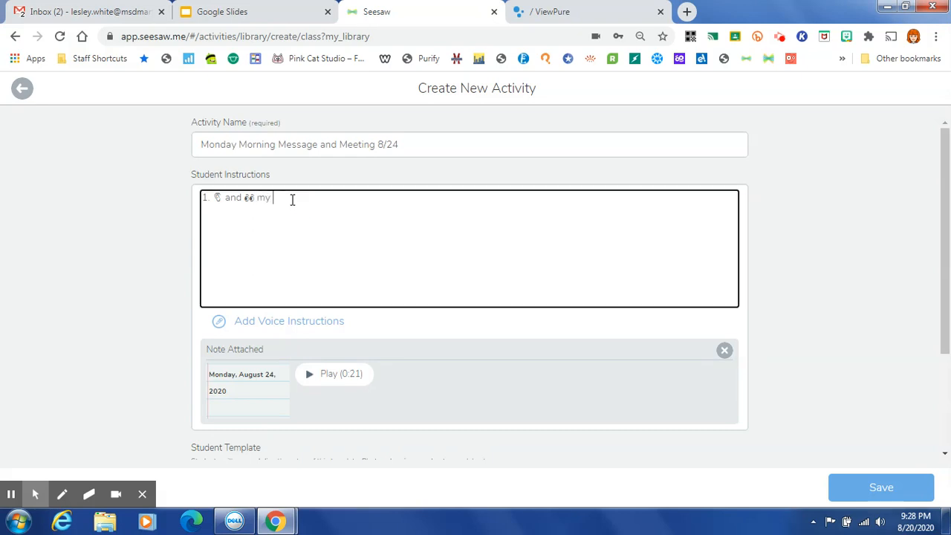
text( morning message)
text(m)
key(BackSpace)
Start instruction item 2 with "Hit the :add: button to", using Seesaw's :add: icon shortcut.
text(2. h)
key(BackSpace)
text(Hit the)
text( gree)
key(BackSpace)
key(BackSpace)
key(BackSpace)
key(BackSpace)
text(:add:)
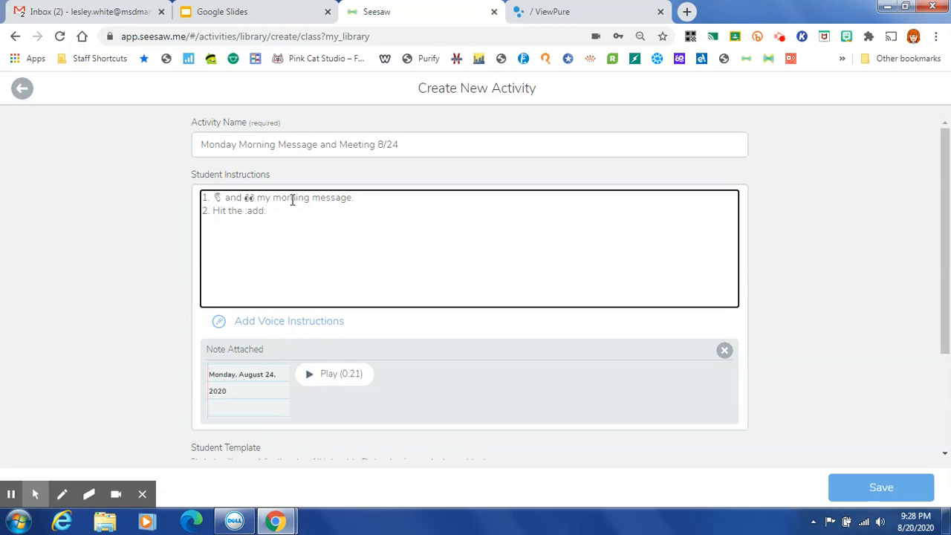
text(button to)
Add the recently used ear and eyes emojis from the Emoji Keyboard extension to the end of instruction item 2.
click(869, 38)
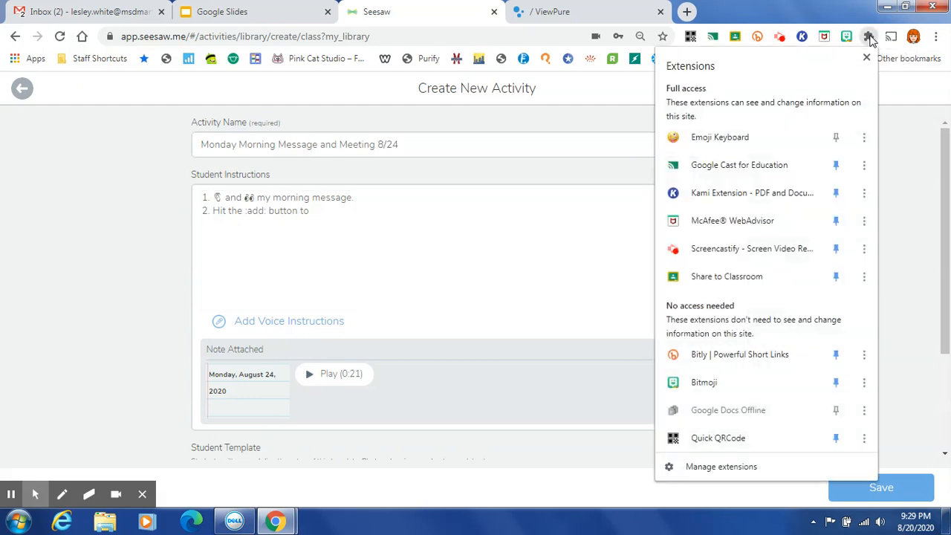
click(746, 138)
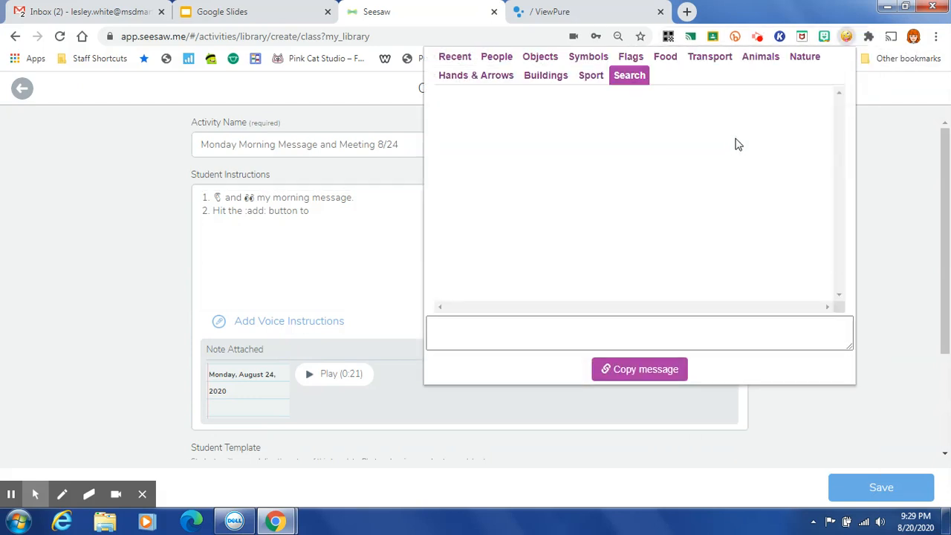
click(453, 58)
click(494, 110)
click(454, 113)
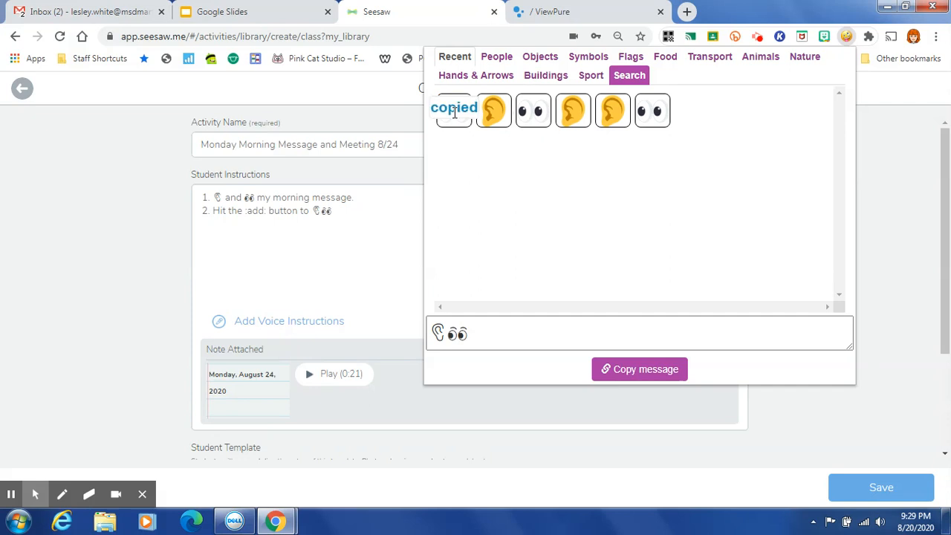
click(405, 251)
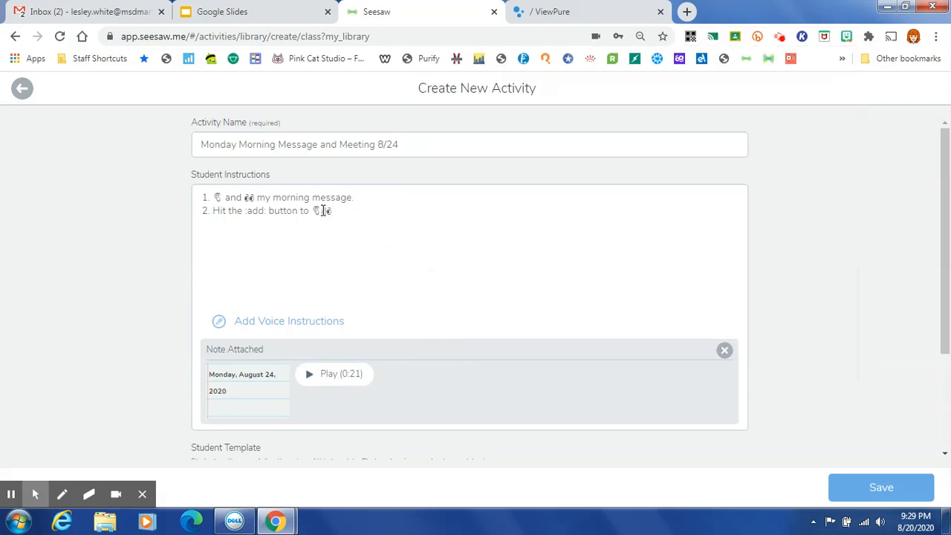
Put "and" between the emojis in item 2 and finish the line with "the story My Friend is Sad.".
click(324, 210)
text(and)
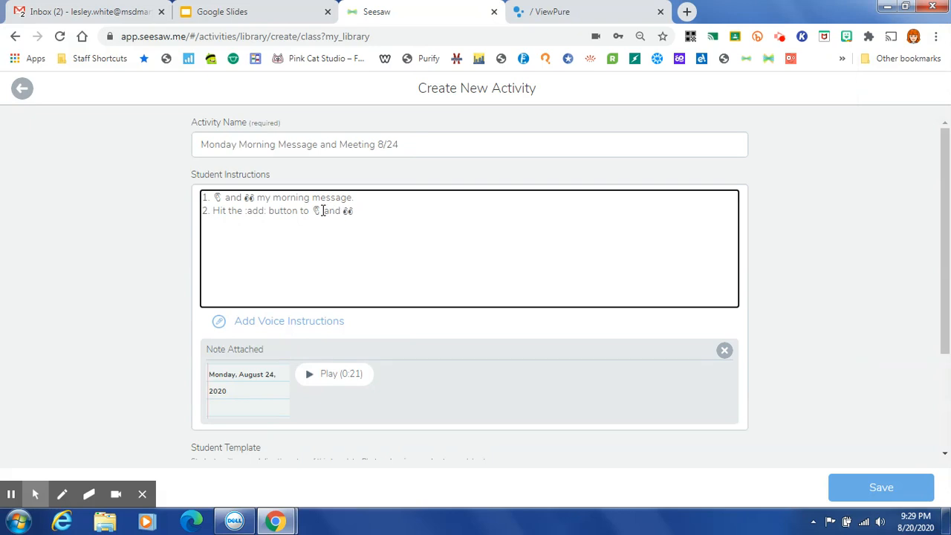
click(359, 210)
text(the story My Friend is Sa)
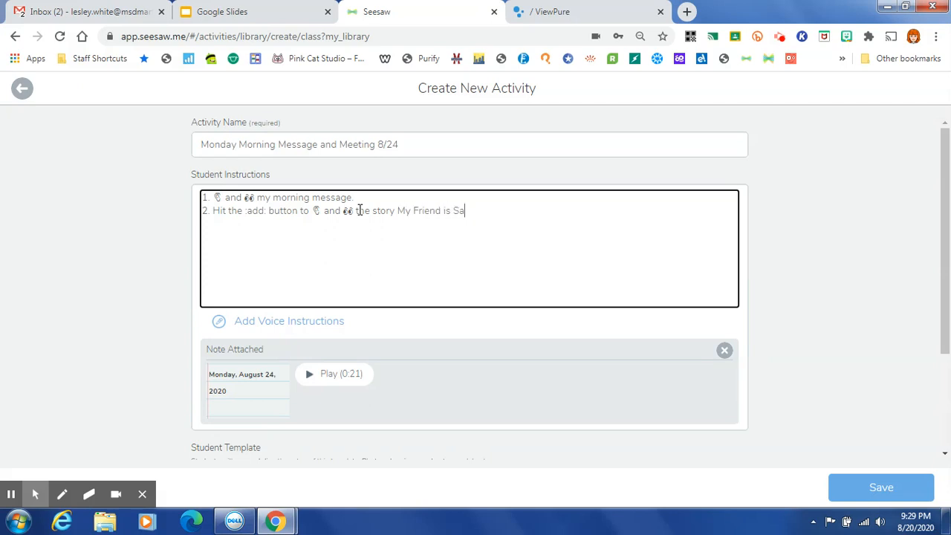
text(d.)
Add instruction item 3 reading ":drawing: a picture of you cheering up a sad friend. What would you do?".
key(Return)
text(3. D)
key(BackSpace)
text(:drawing: a picture of you and)
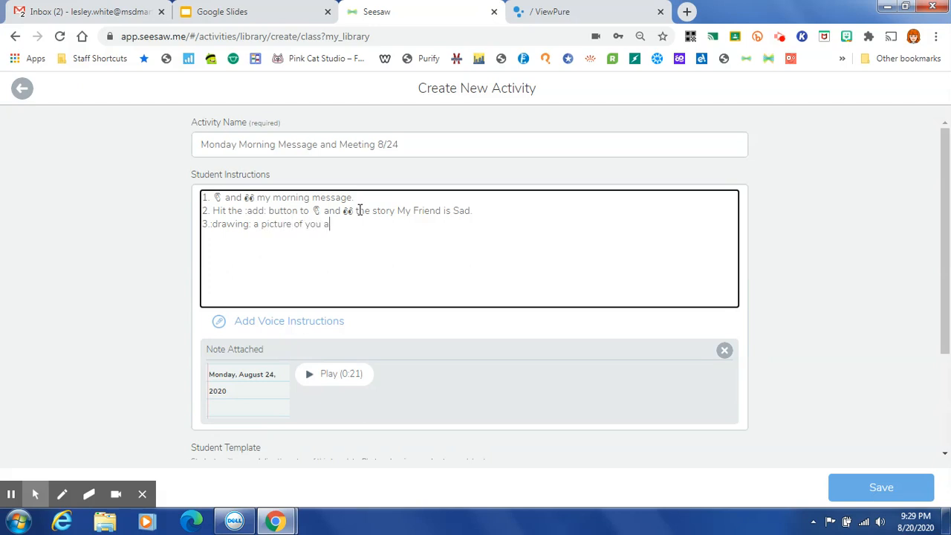
key(BackSpace)
key(BackSpace)
text(heering up a sad friend)
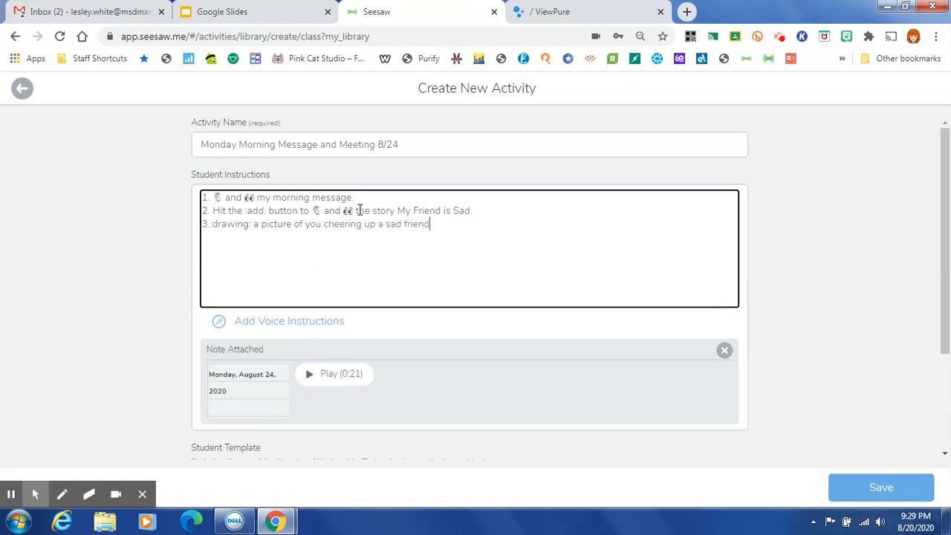
text(. What would you do?)
Add instruction item 4 reading "Hit the green :check: when you are done.".
key(Return)
text(4. Hit the green )
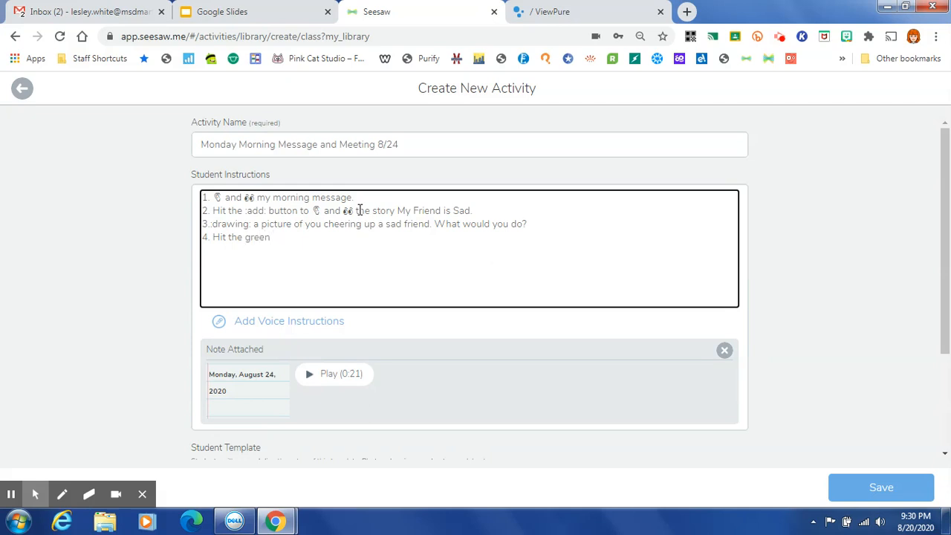
text(:check: when you are done.)
Insert a new item 4, "Use your :mic: to tell about your picture.", below the drawing instruction and renumber the green check item as 5.
click(536, 225)
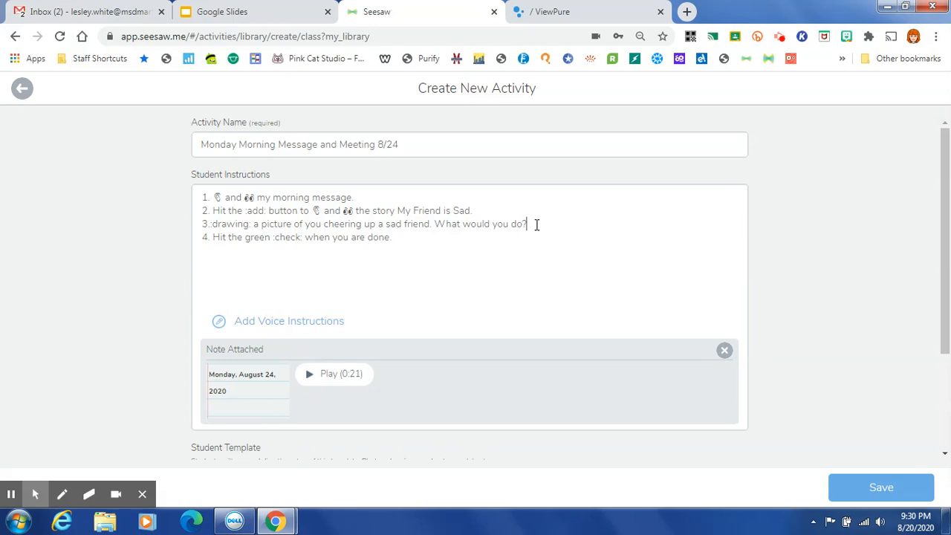
key(Return)
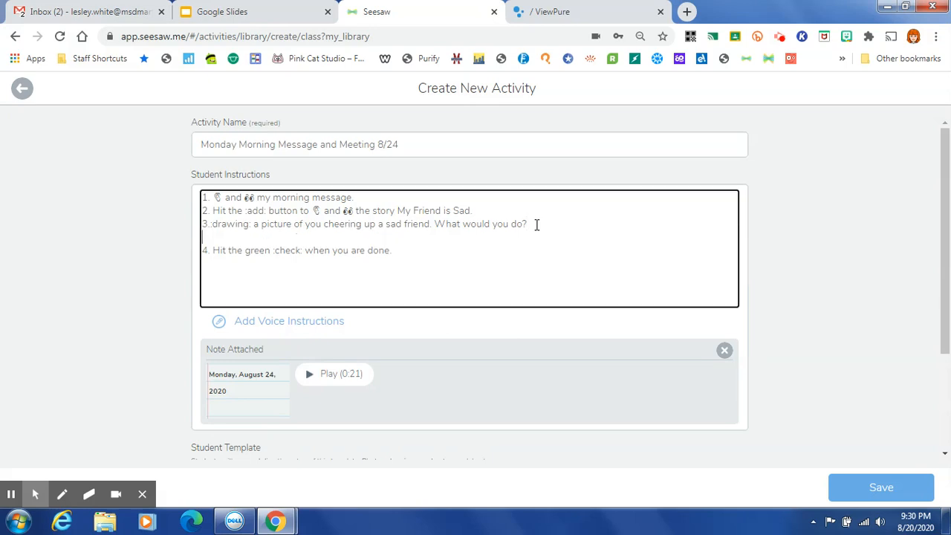
text(4)
key(BackSpace)
key(BackSpace)
text(5.)
click(218, 236)
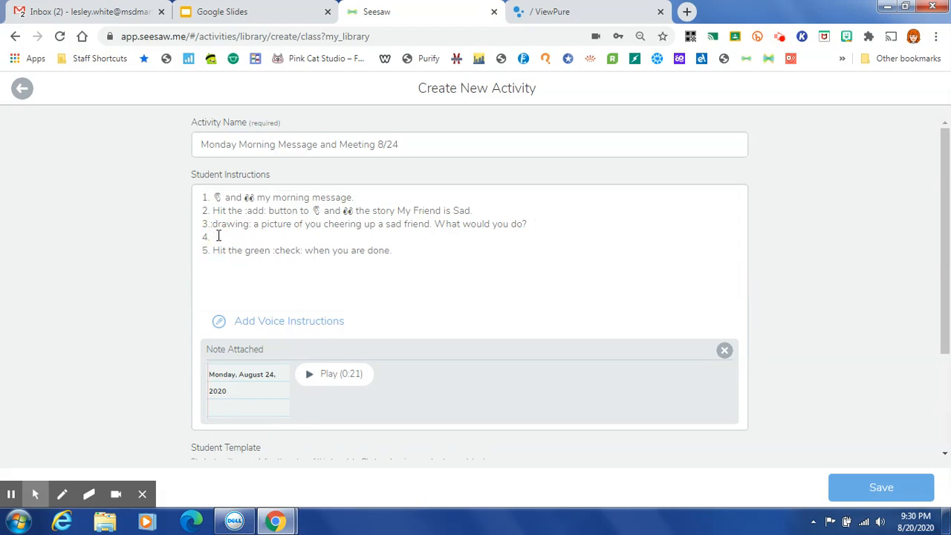
text(Use you)
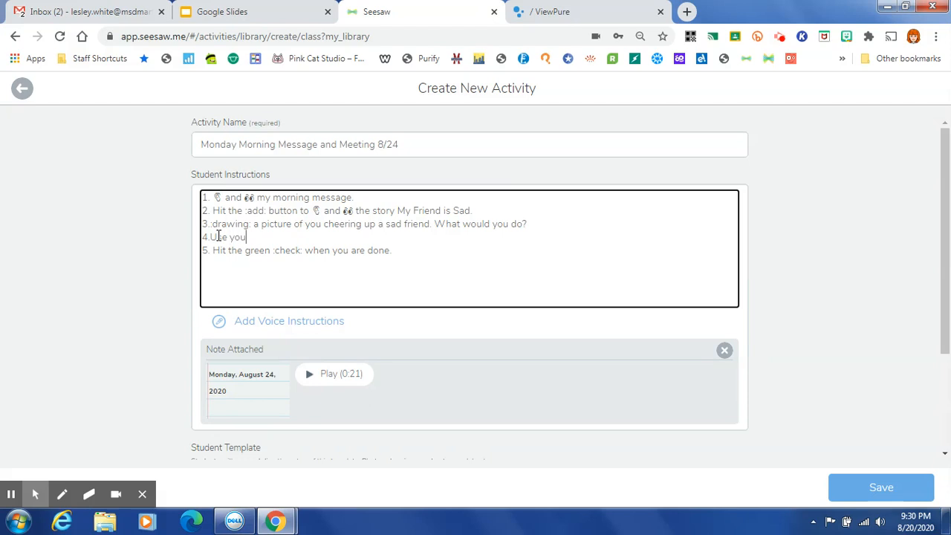
text(r :mic: to tell about your picture.)
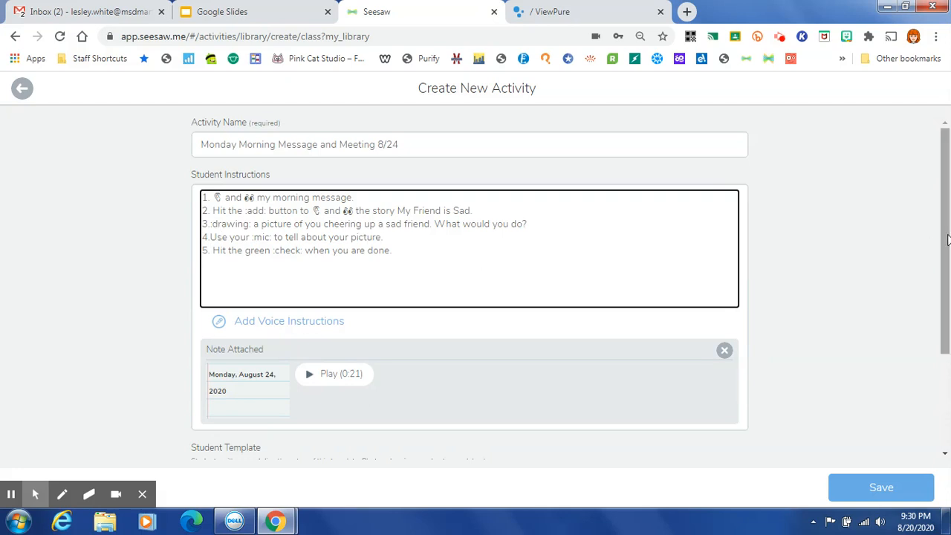
Save the new activity and open its assignment settings.
drag(946, 239, 944, 294)
click(892, 489)
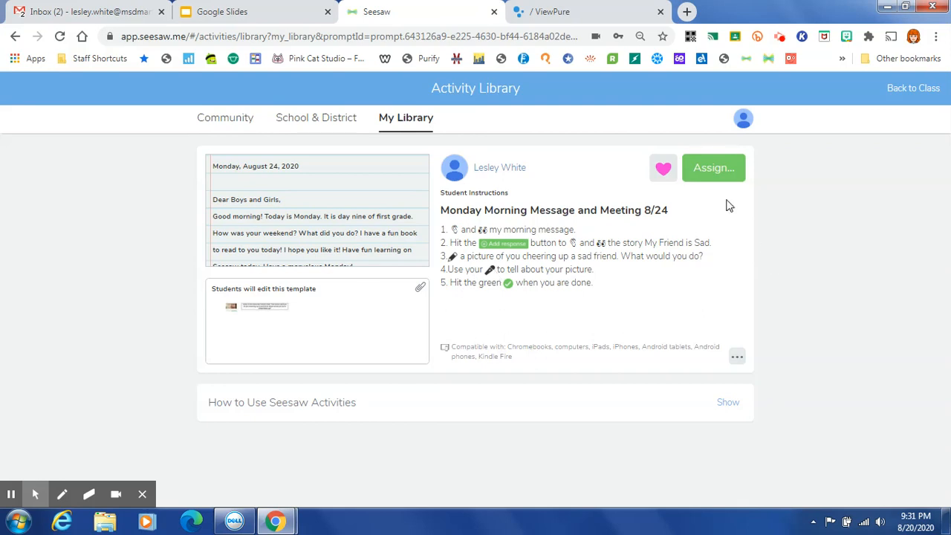
click(713, 170)
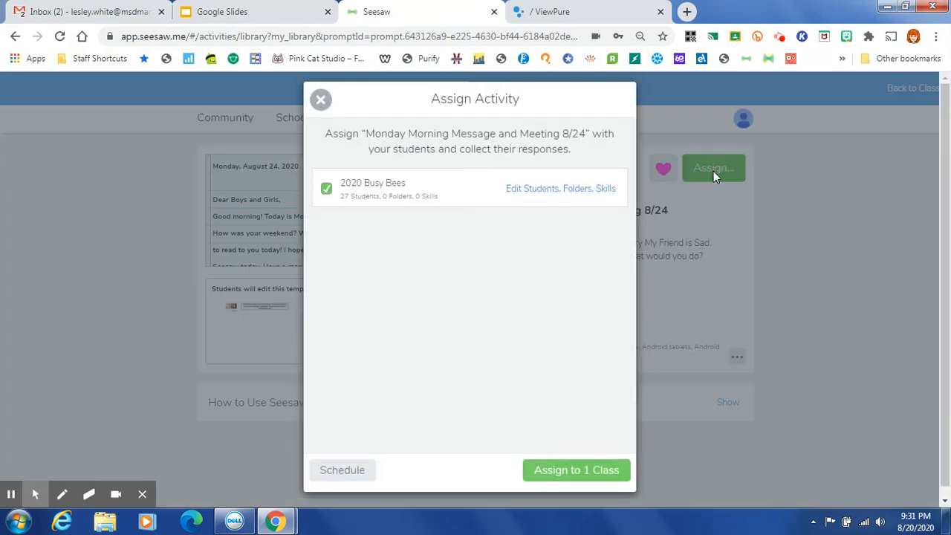
File the 2020 Busy Bees assignment in the Morning Message/Morning Meeting folder.
click(559, 199)
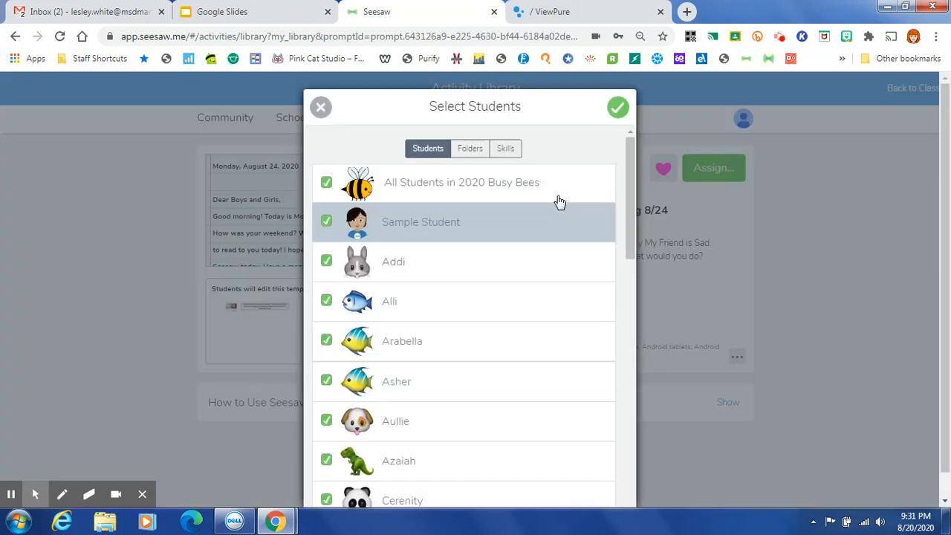
click(470, 149)
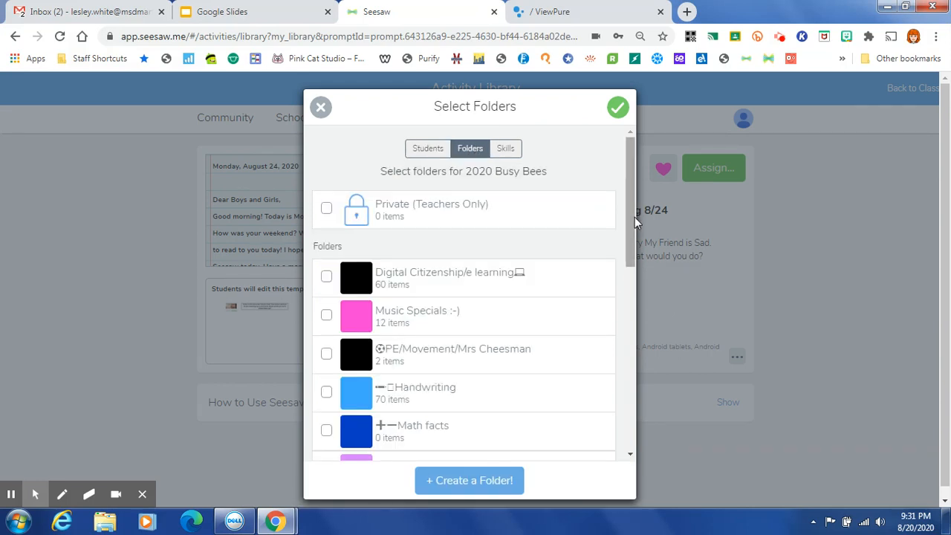
drag(632, 217, 624, 252)
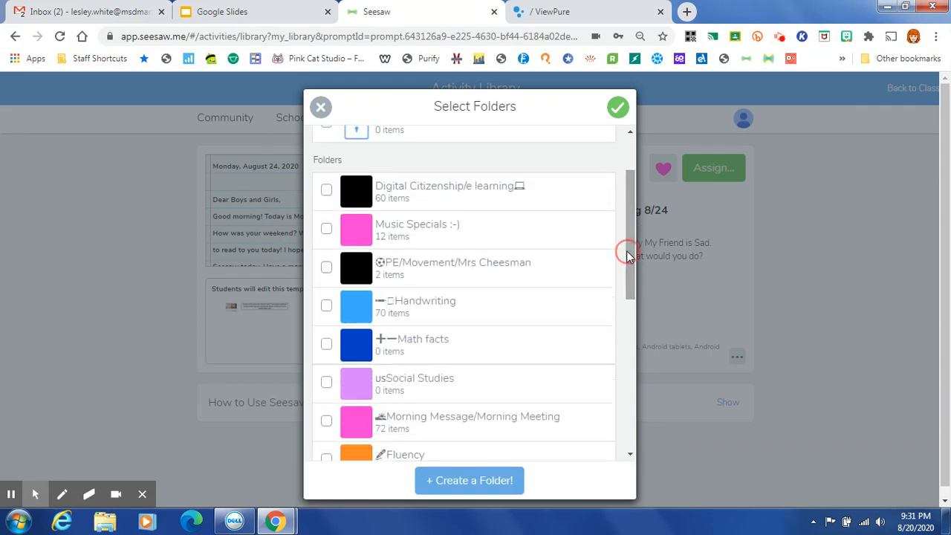
click(559, 421)
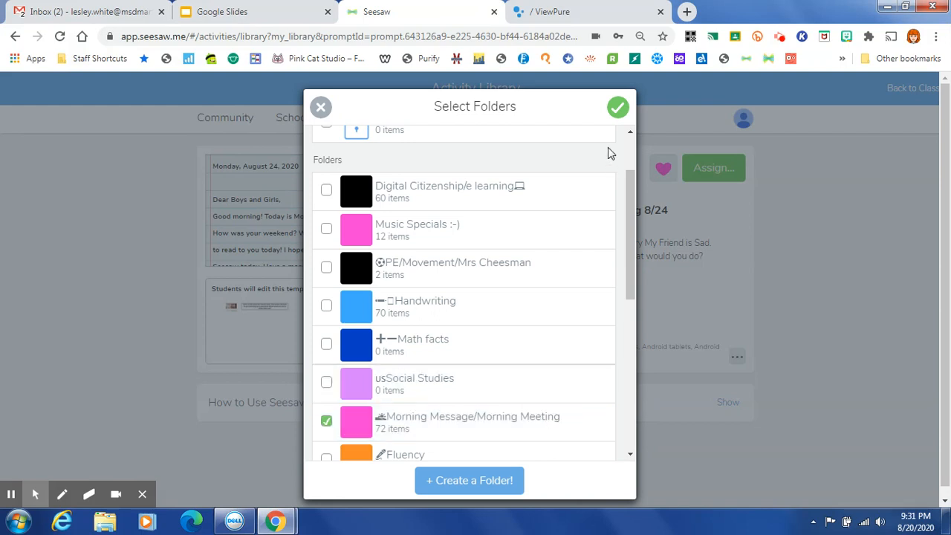
click(618, 108)
Schedule the activity to be assigned on the specific date Aug 24 at 04:31 AM.
click(358, 478)
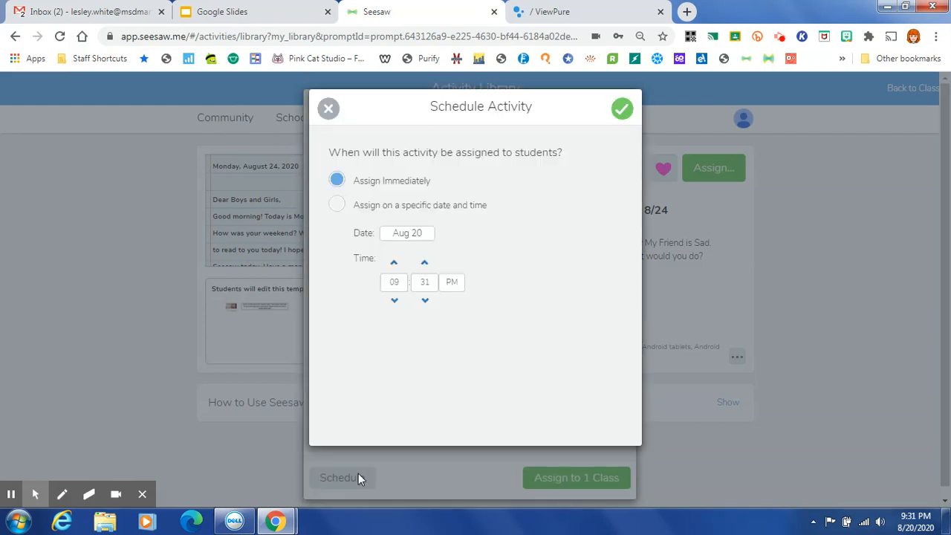
click(335, 205)
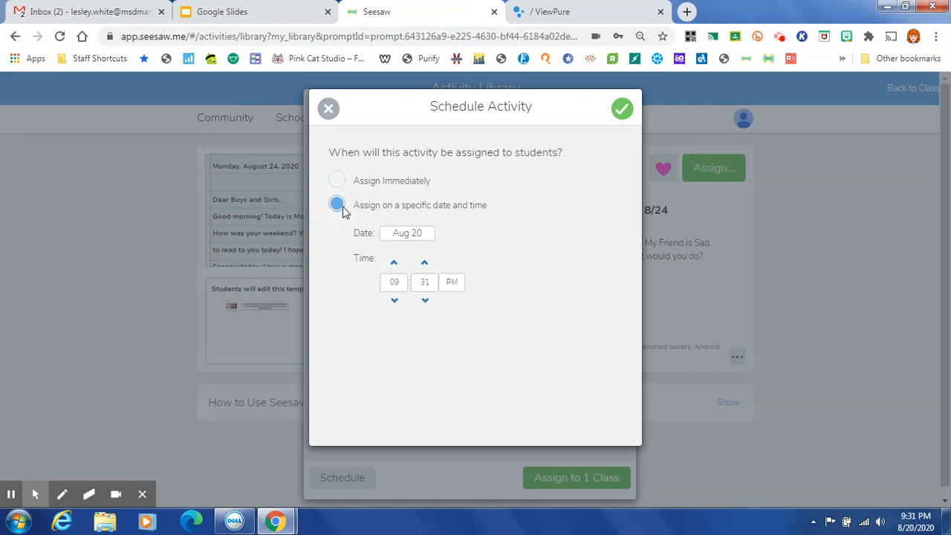
click(428, 232)
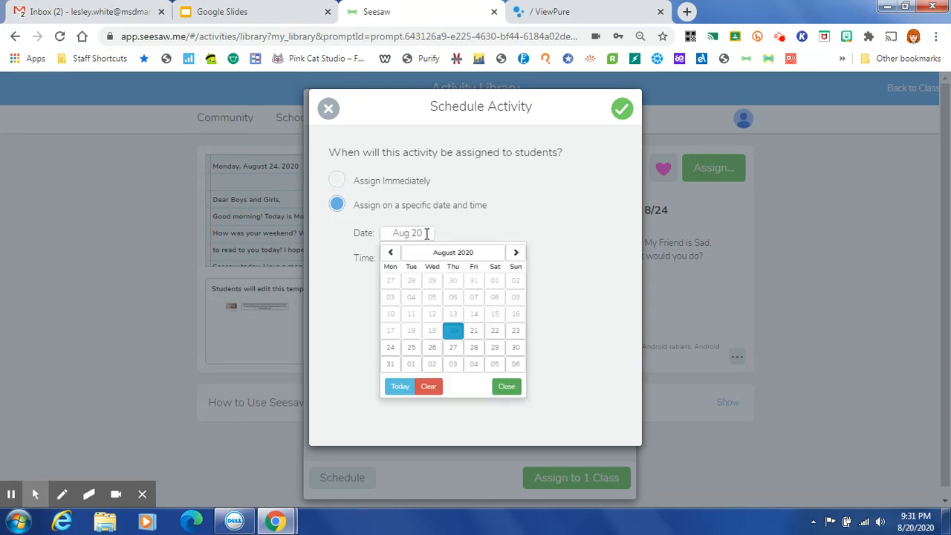
click(389, 348)
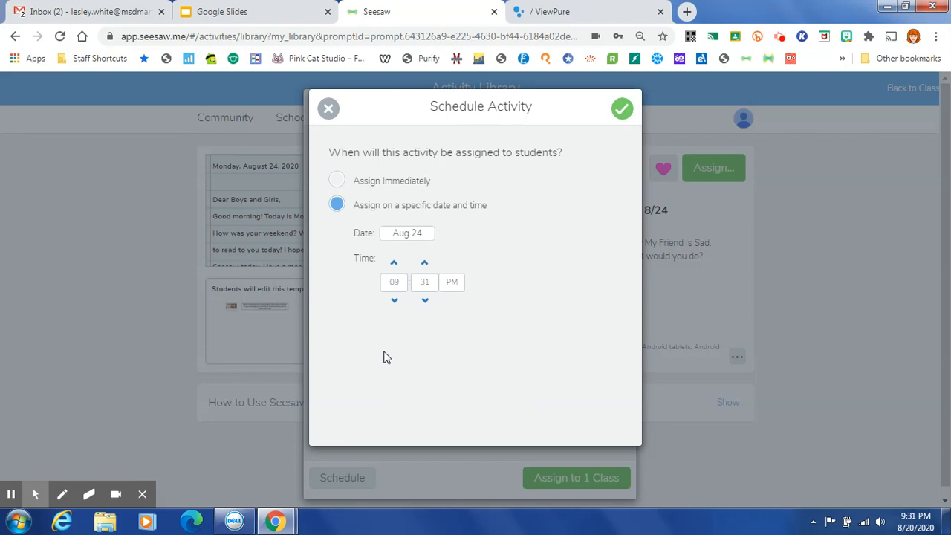
click(394, 302)
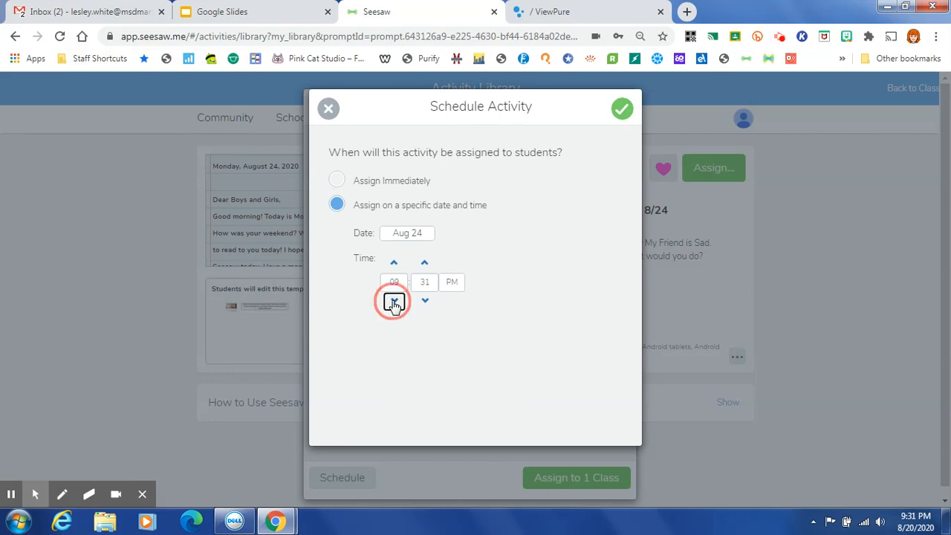
click(393, 302)
click(394, 302)
click(394, 302)
click(457, 282)
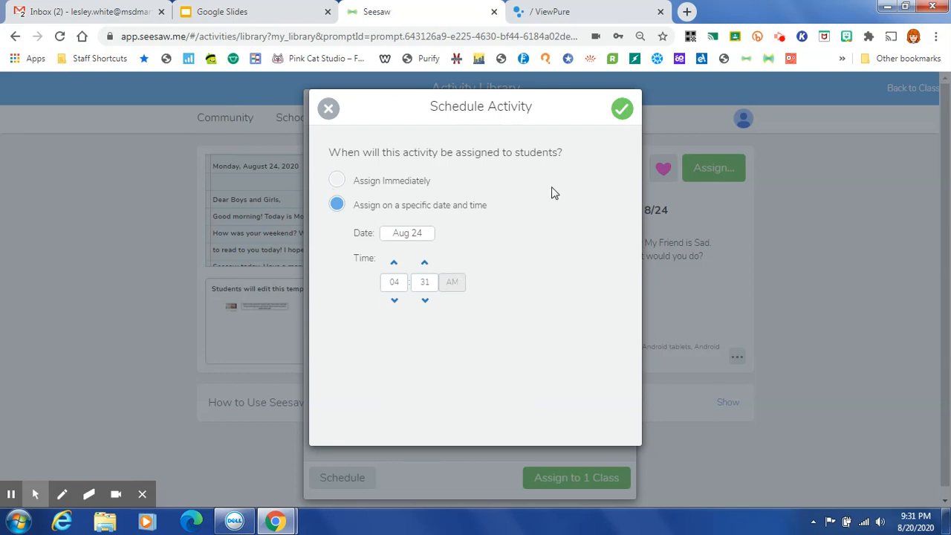
click(622, 109)
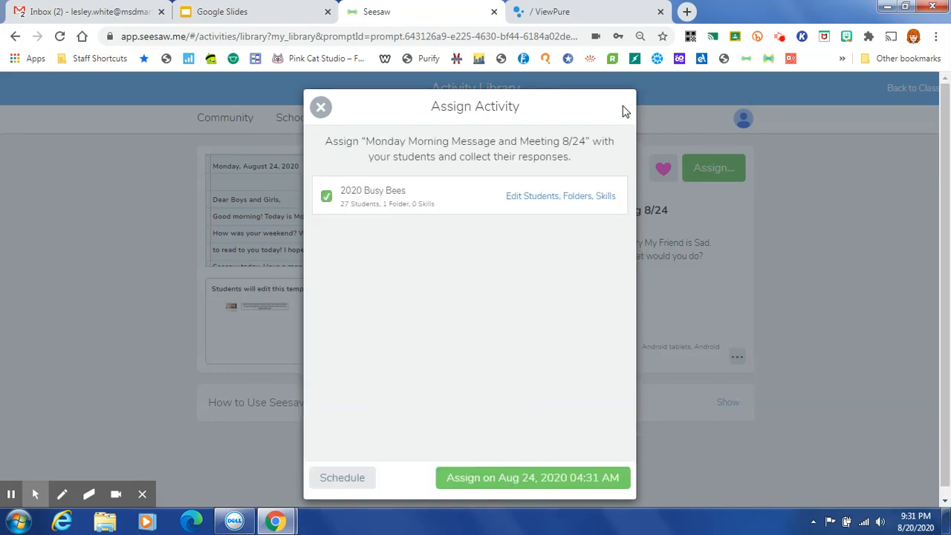
Assign the scheduled activity to the class and return from the Activity Library to the class page.
click(539, 478)
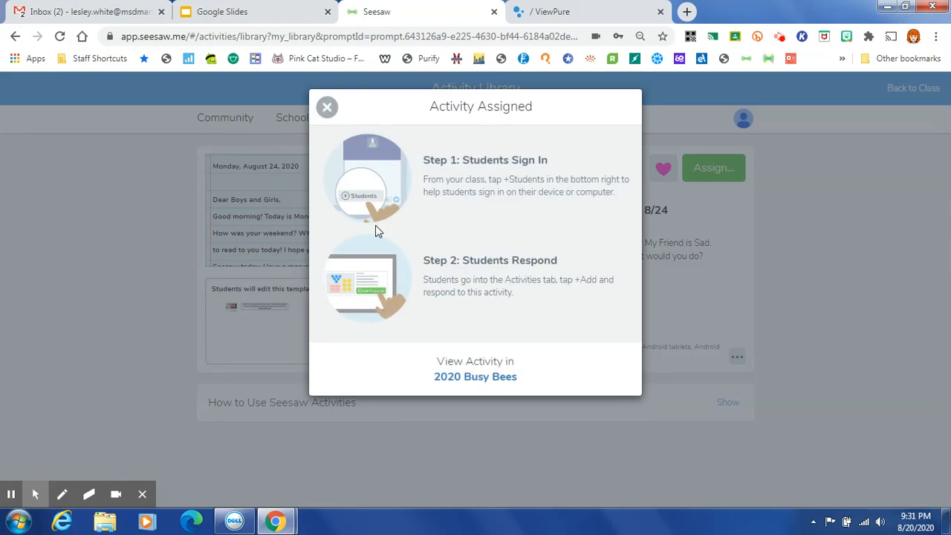
click(327, 108)
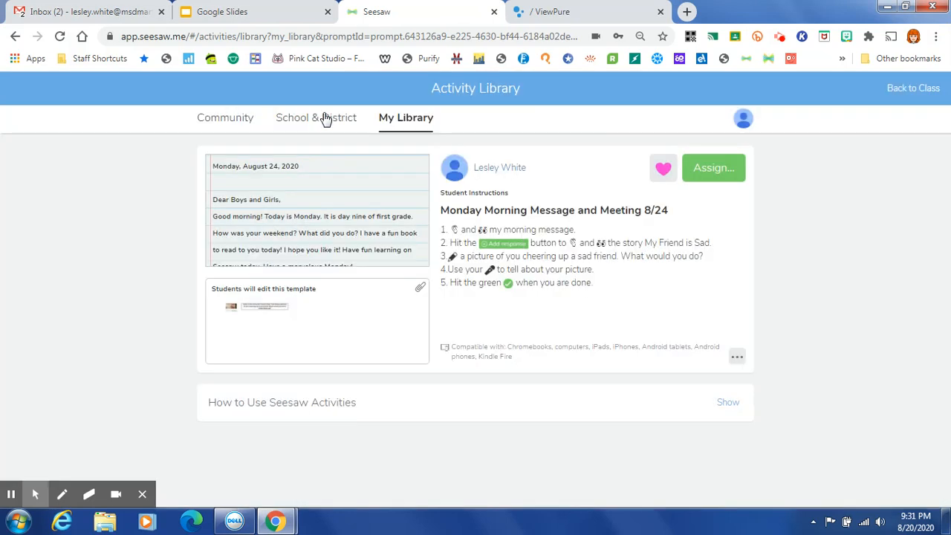
click(930, 90)
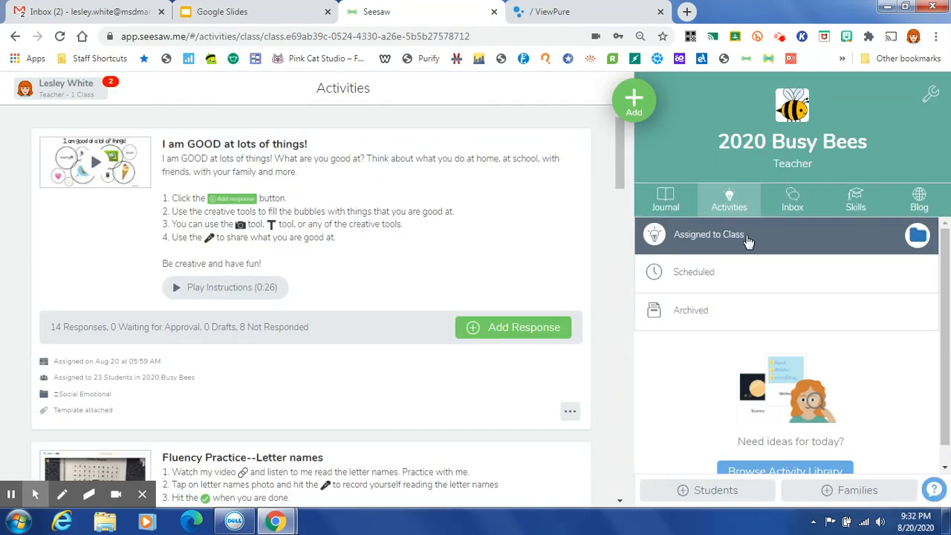
Review the class's scheduled activities and preview the linked example video in the assigned Fluency Practice--Letter names activity.
click(720, 275)
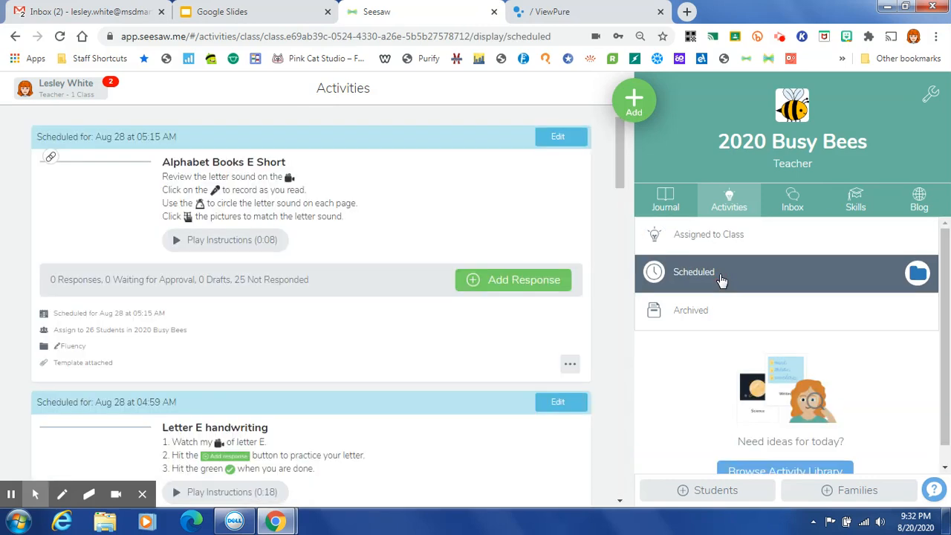
click(684, 244)
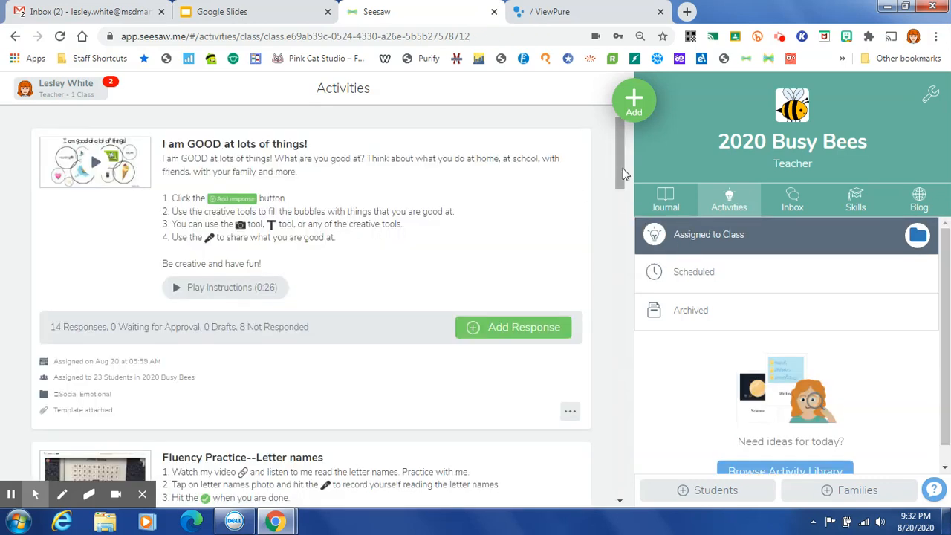
drag(619, 170, 614, 223)
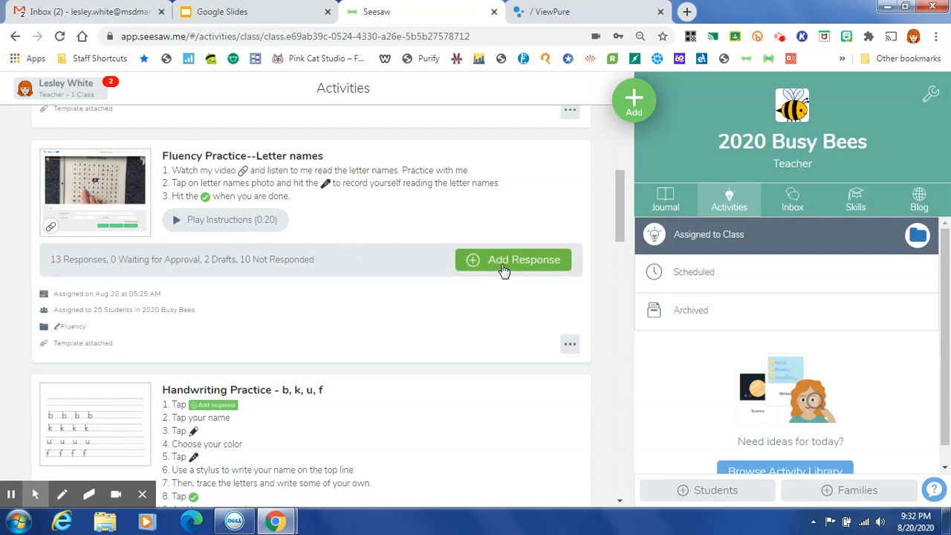
click(115, 206)
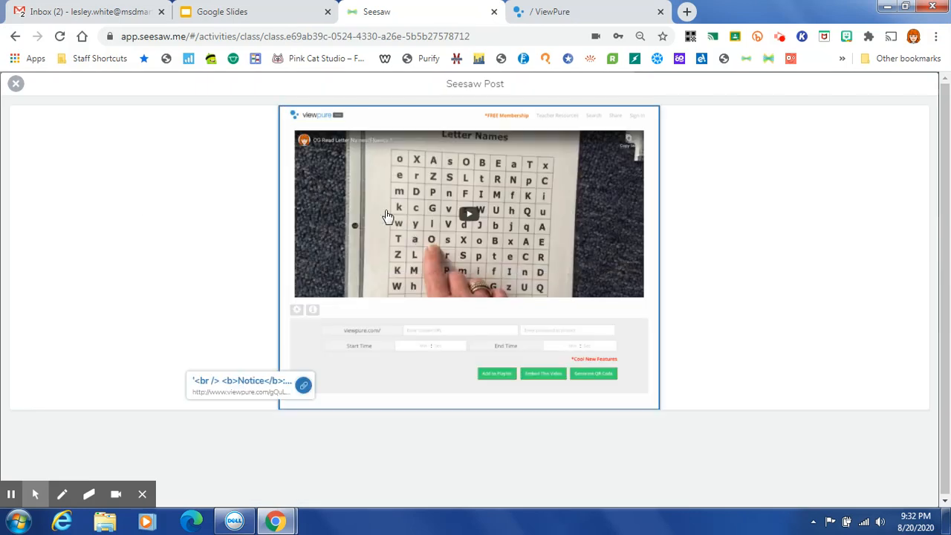
click(15, 84)
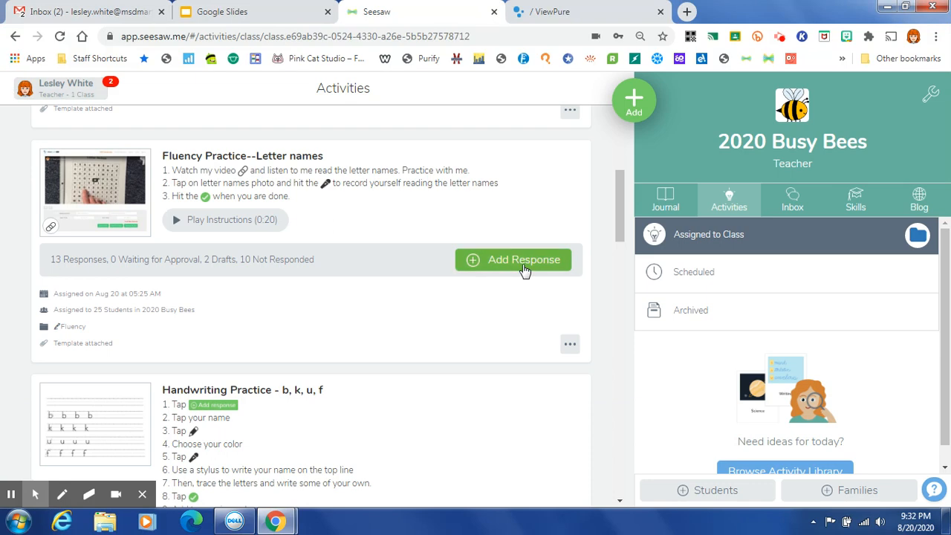
View the Fluency Practice--Letter names response template as Sample Student and discard the response.
click(523, 266)
click(501, 156)
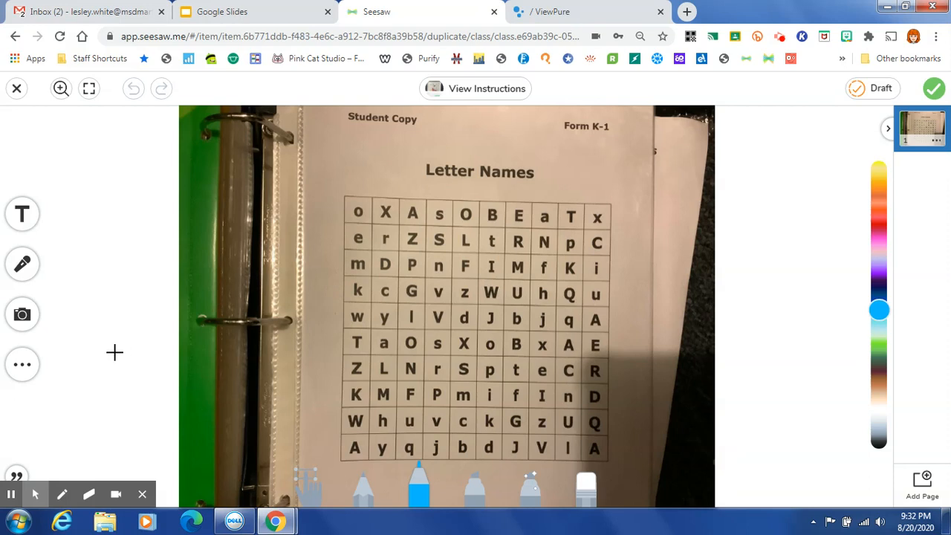
click(17, 89)
click(470, 436)
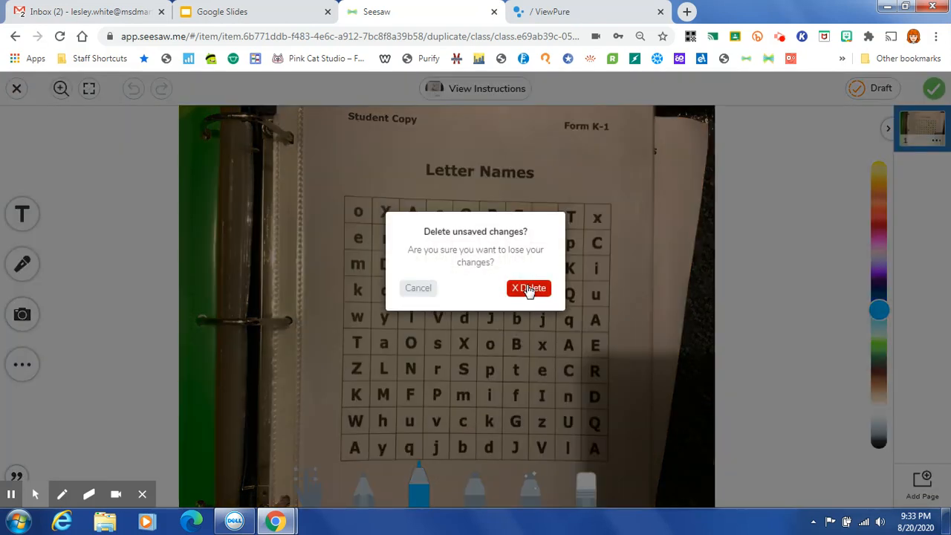
click(528, 289)
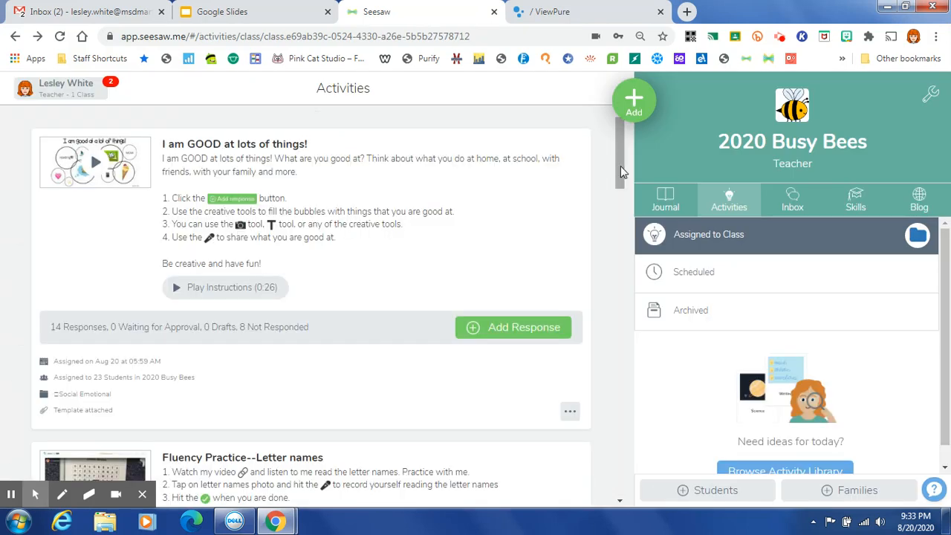
Open the linked Google Slides classroom from the Thursday Classroom and daily check in activity.
click(620, 167)
drag(621, 165, 596, 410)
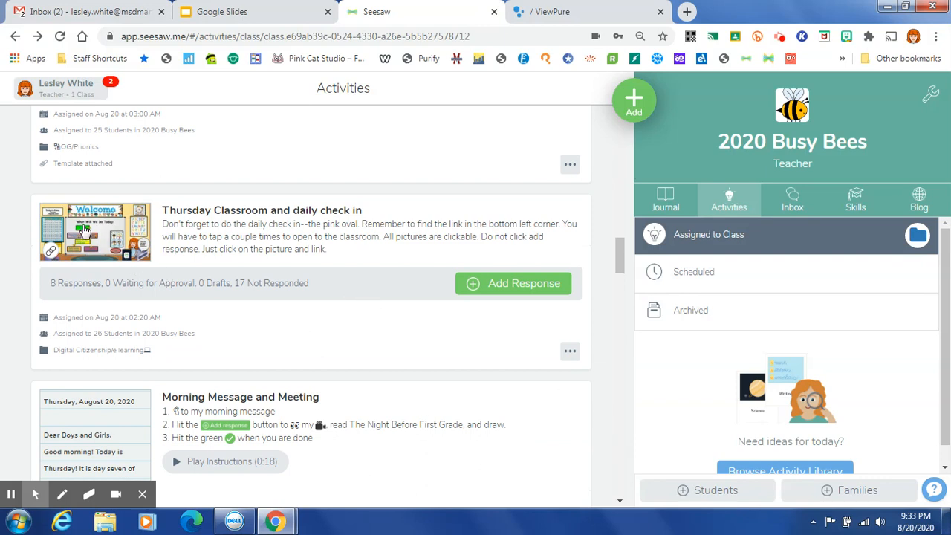
click(95, 236)
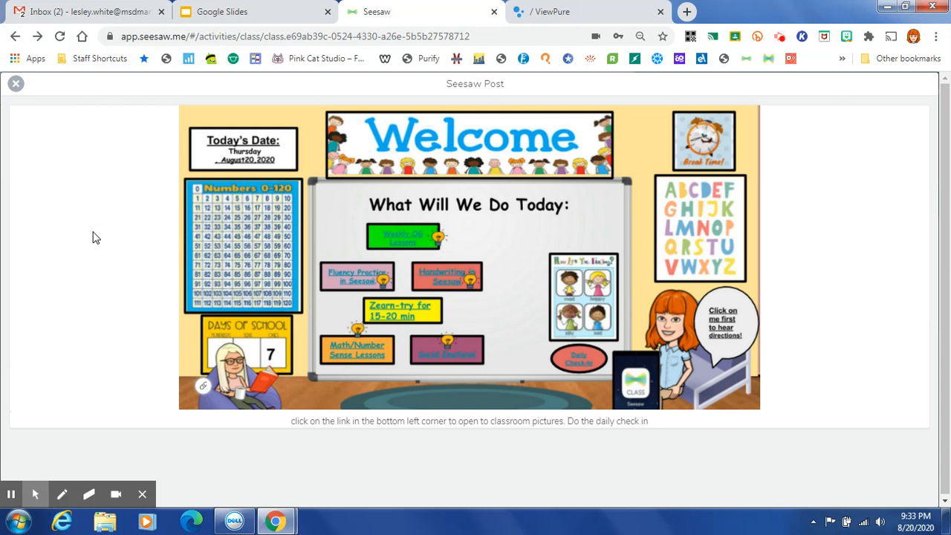
mouse_move(185, 360)
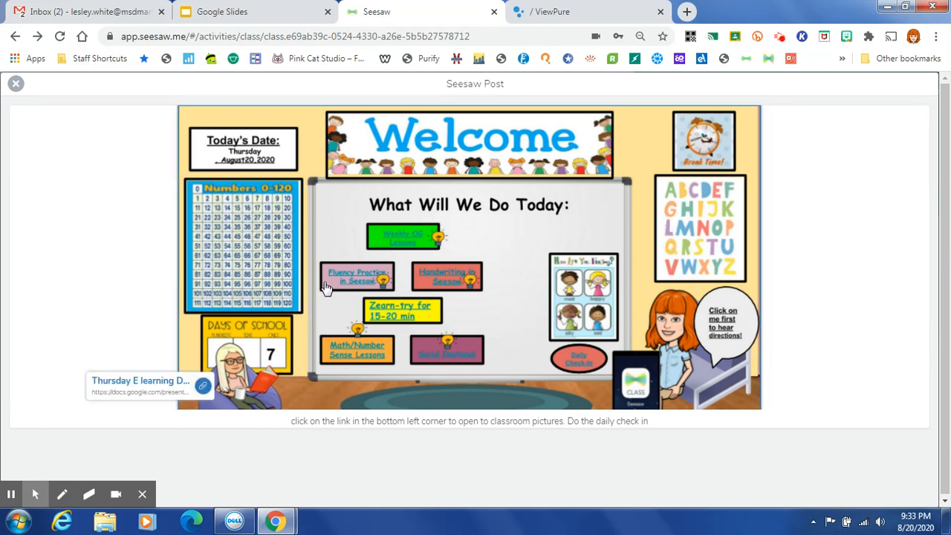
click(192, 389)
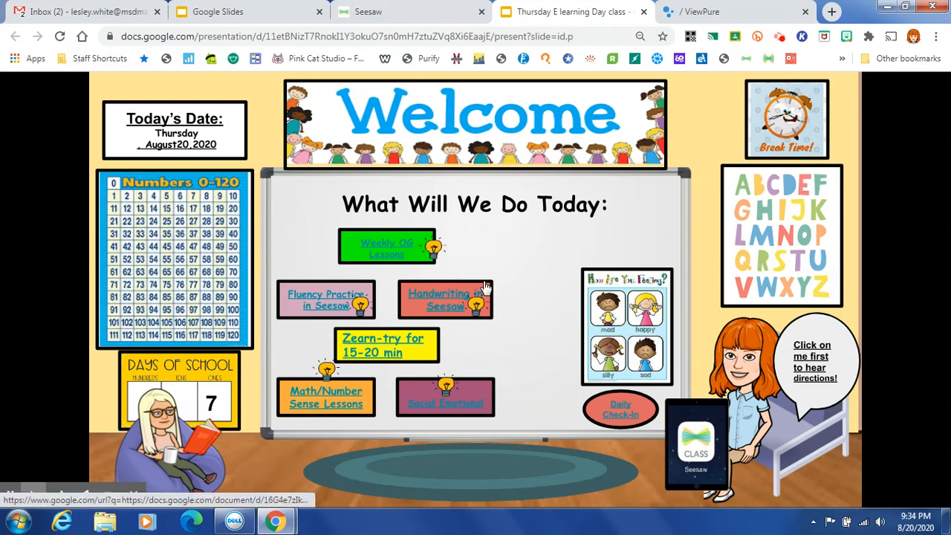
View the Weekly OG Lessons document linked in the classroom slide, and close it along with the ViewPure page.
click(390, 253)
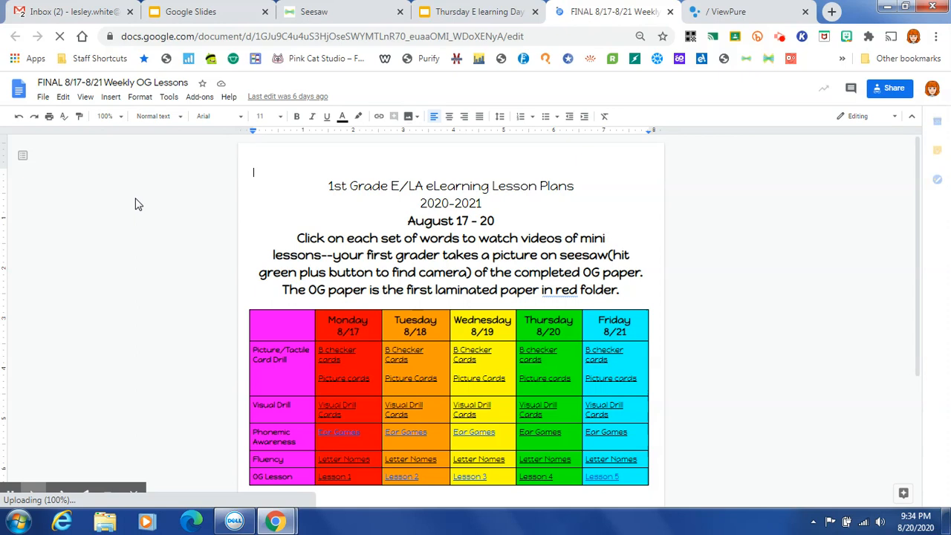
click(671, 11)
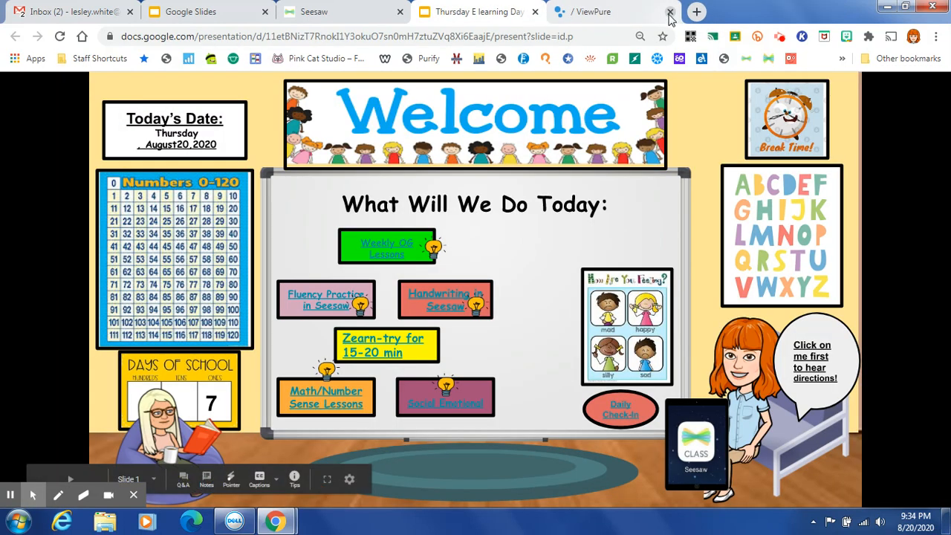
click(670, 12)
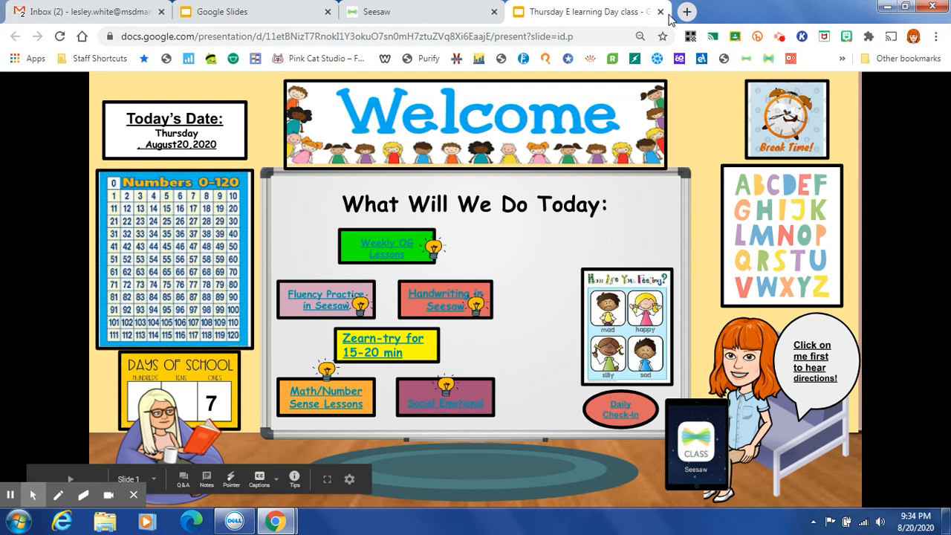
View the Daily Check-In form linked in the classroom slide, and return to the class's assigned activities.
click(617, 413)
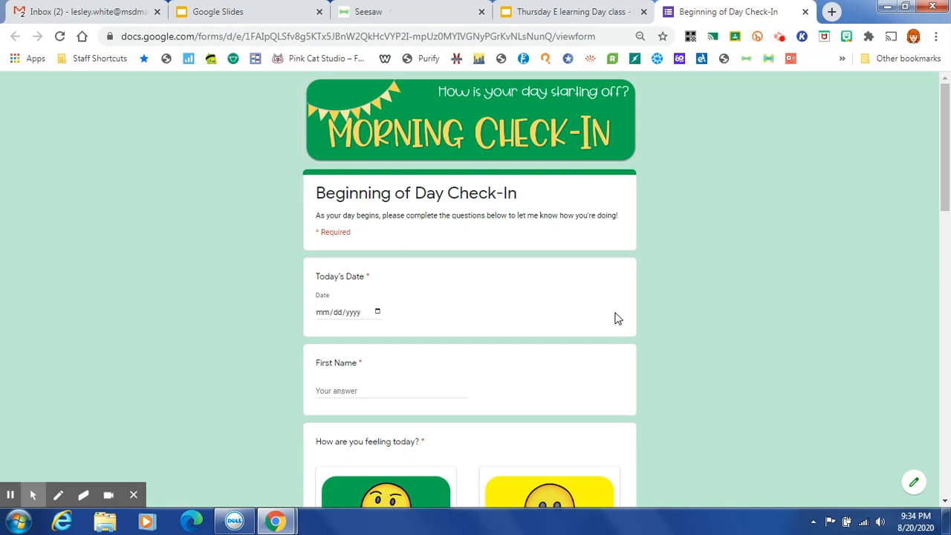
click(804, 12)
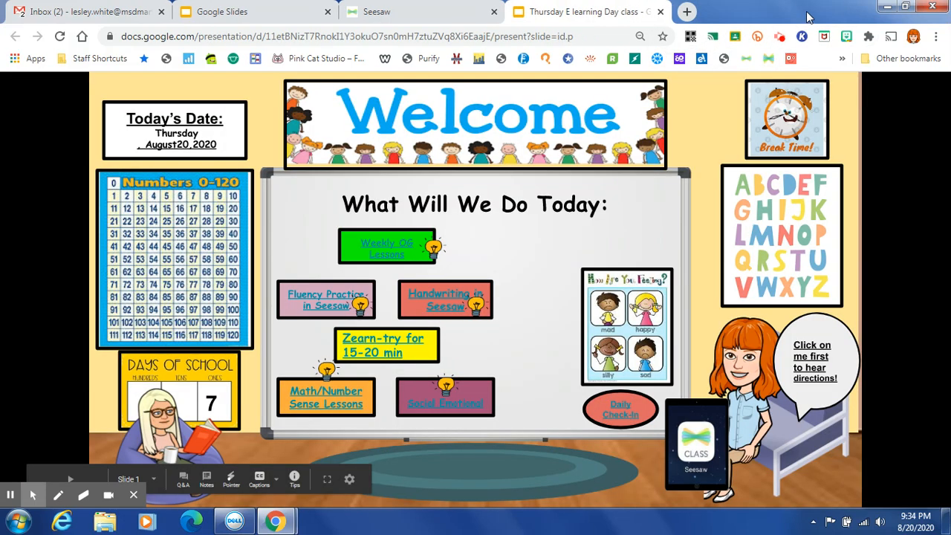
click(661, 12)
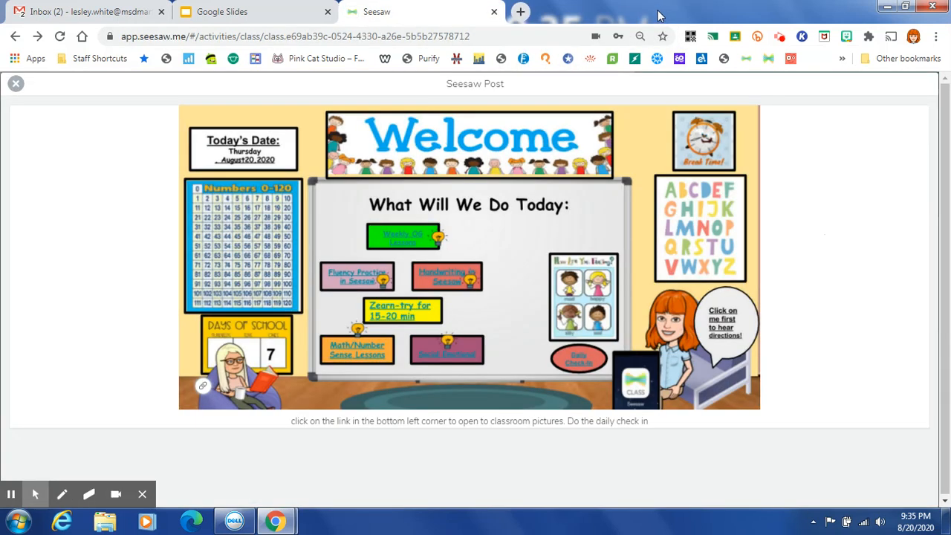
click(16, 85)
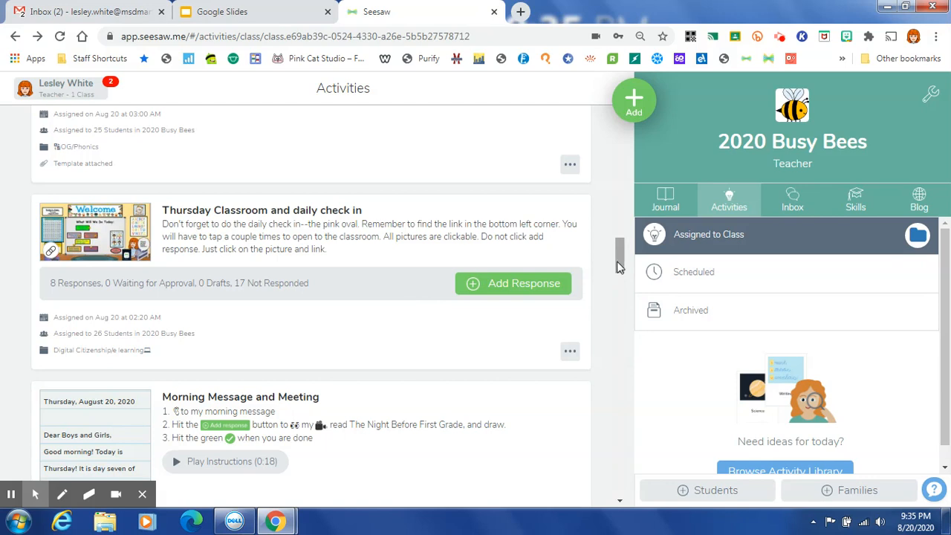
Open a Sample Student response to the Wednesday 8/19 OG activity and go to photo page 7.
drag(616, 260, 600, 392)
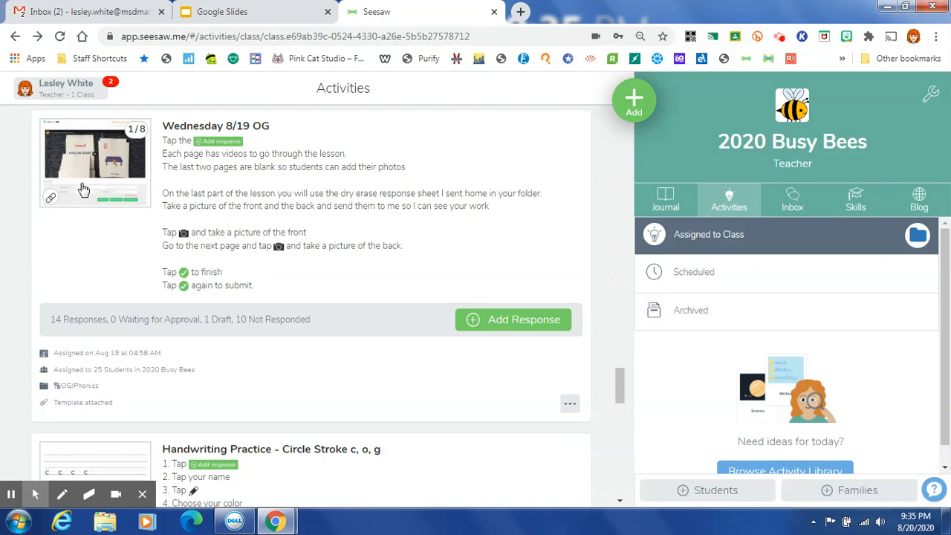
click(506, 321)
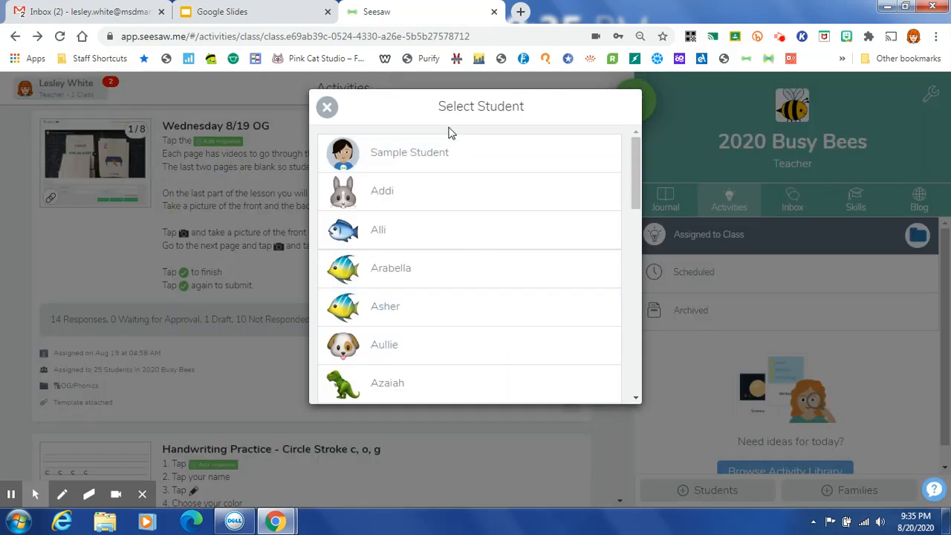
click(451, 149)
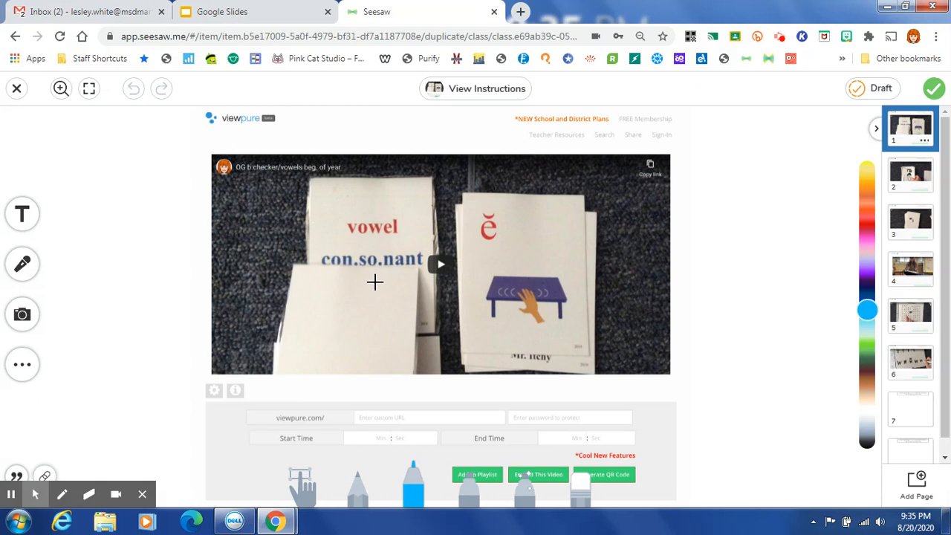
click(912, 186)
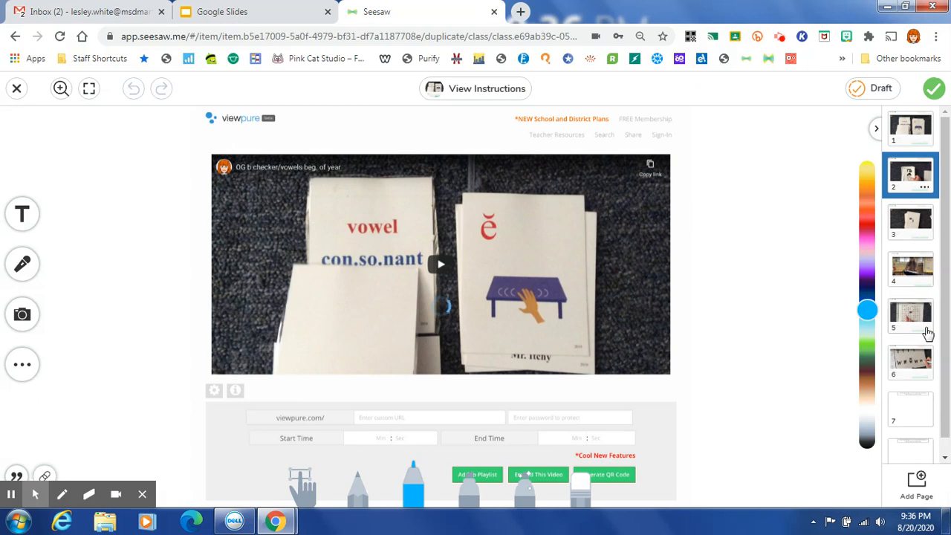
click(920, 412)
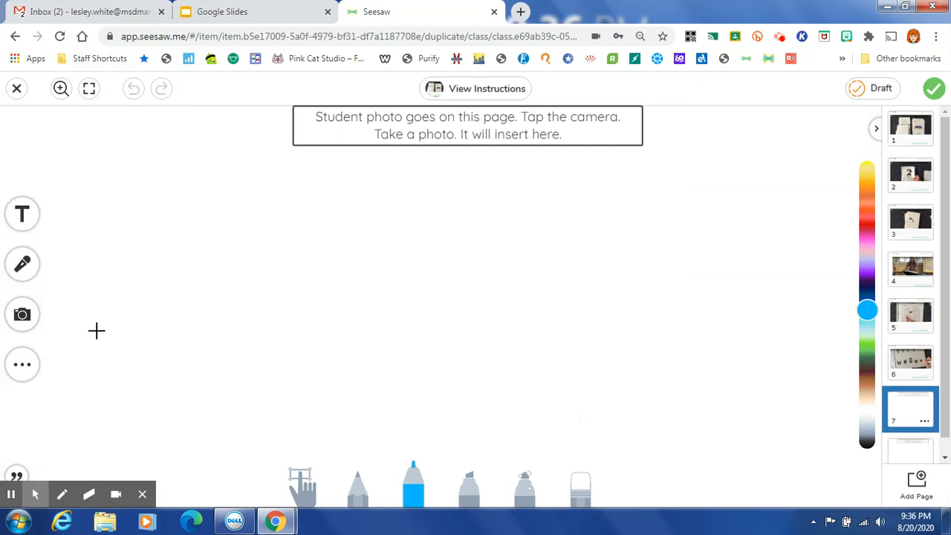
Draw blue marker lines to the camera tool on page 7, show its capture options, and discard the response.
mouse_move(95, 335)
mouse_down()
mouse_move(26, 315)
mouse_move(185, 336)
mouse_up()
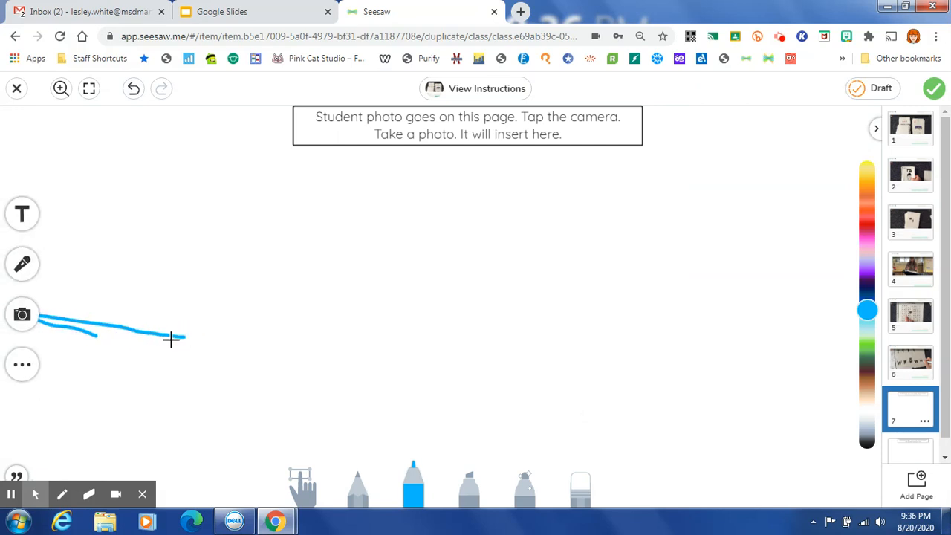
click(21, 315)
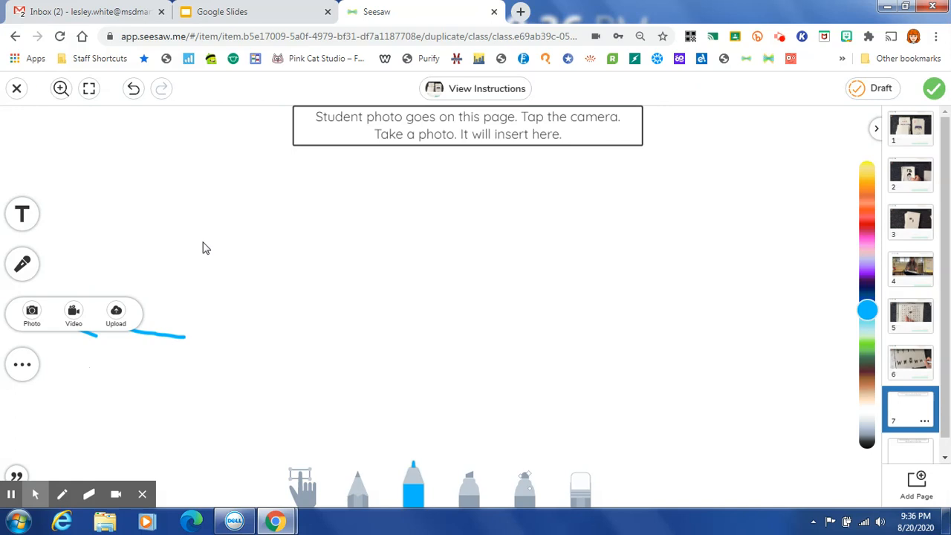
click(16, 90)
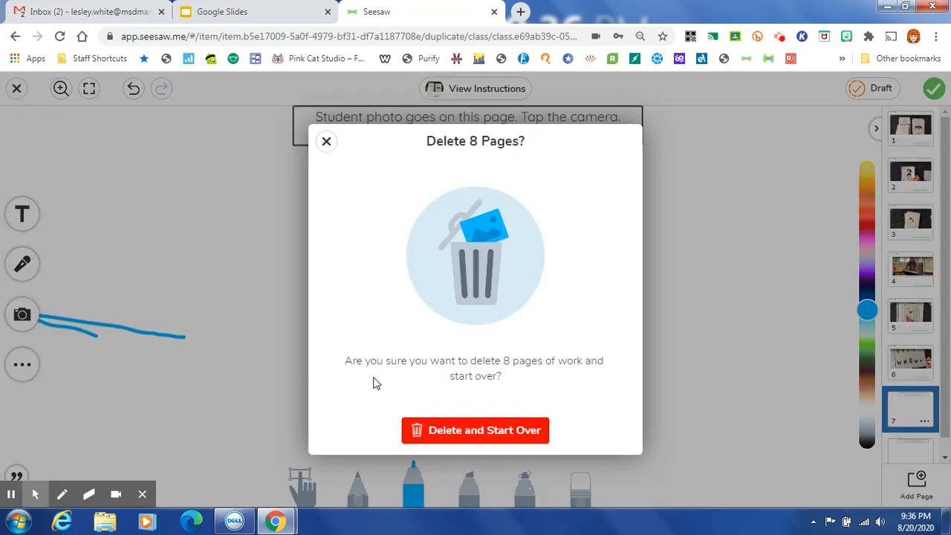
click(451, 438)
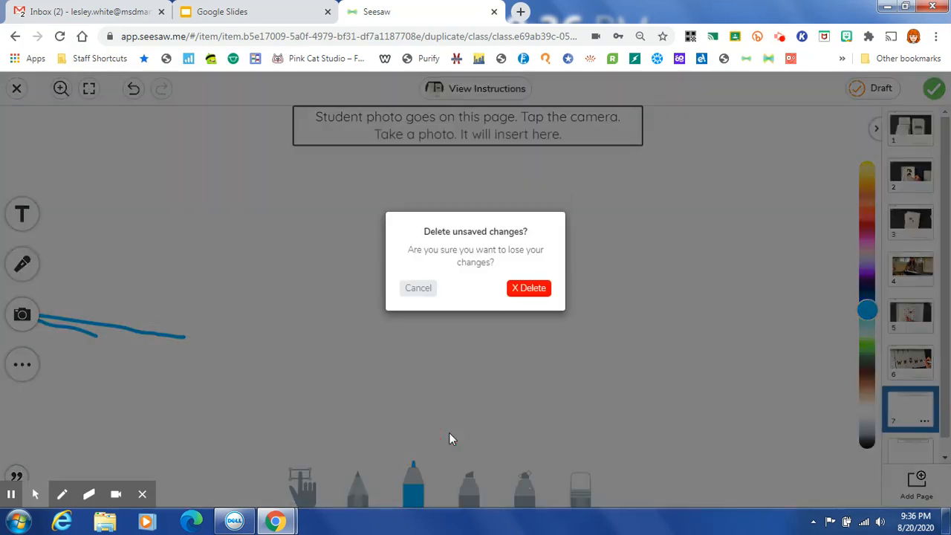
click(530, 291)
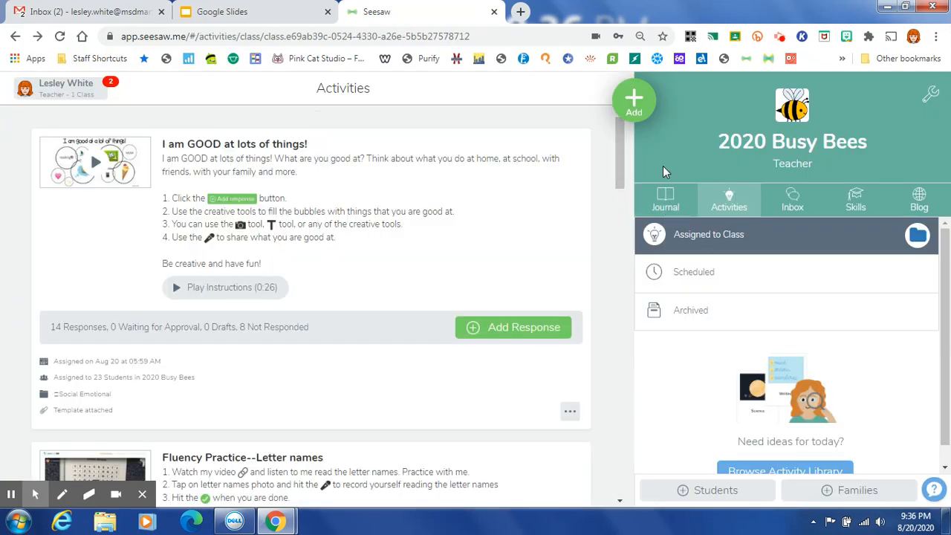
Look at the student template attachment types for a new activity, cancel its creation, and return to the class.
click(634, 107)
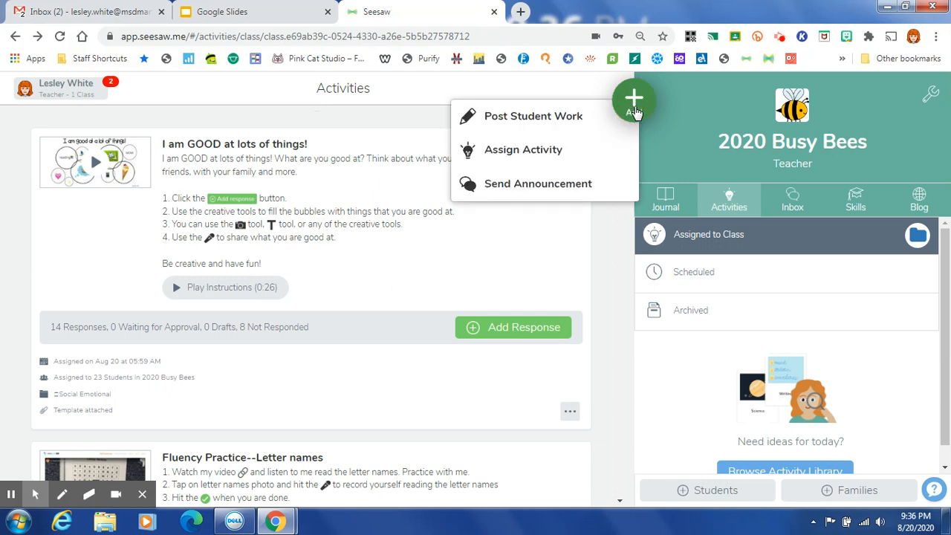
click(568, 152)
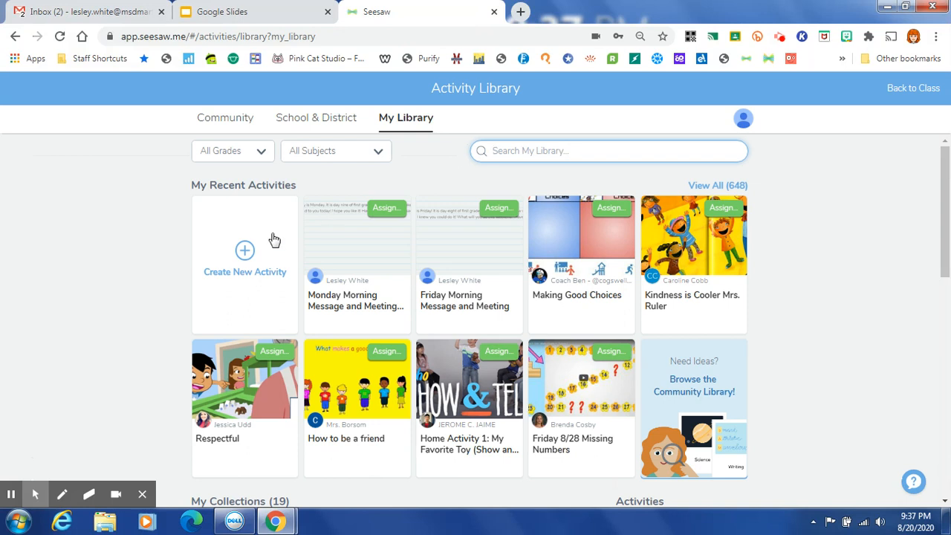
click(249, 245)
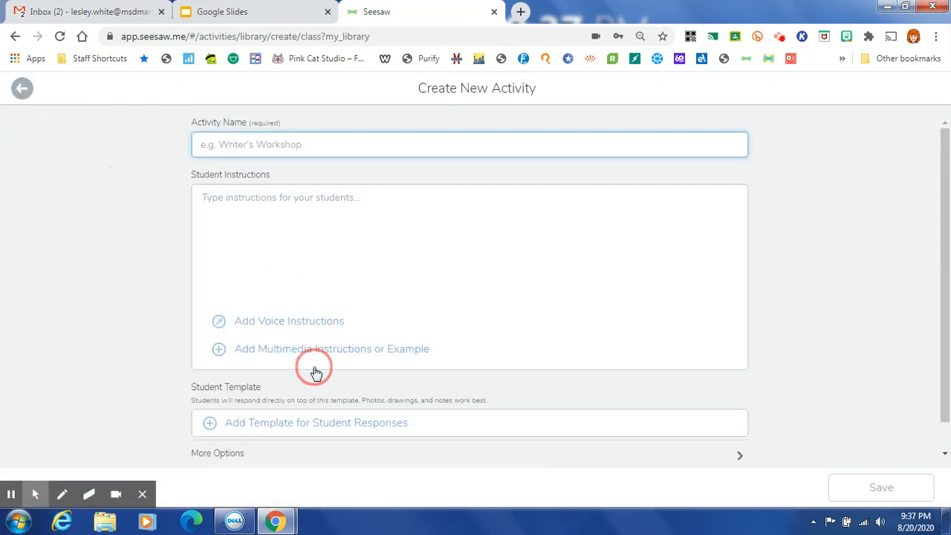
click(304, 426)
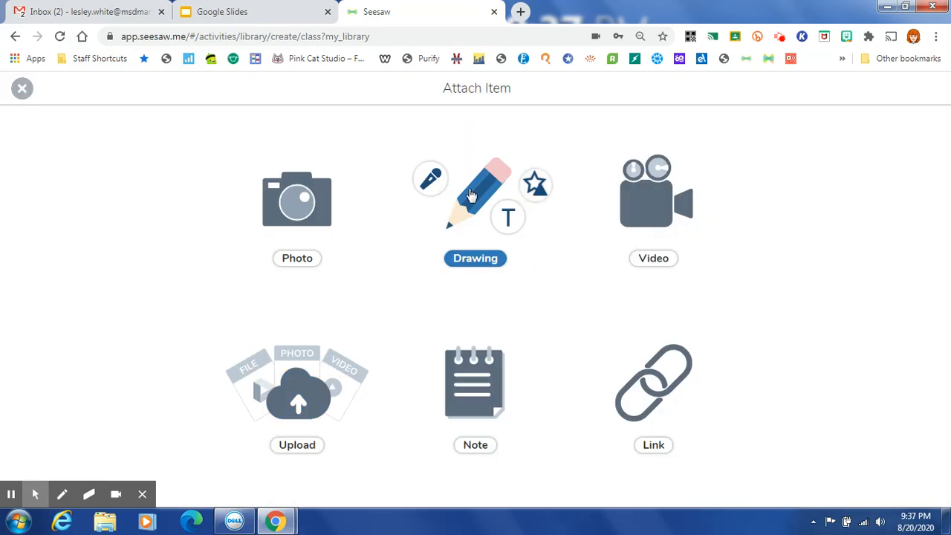
click(23, 88)
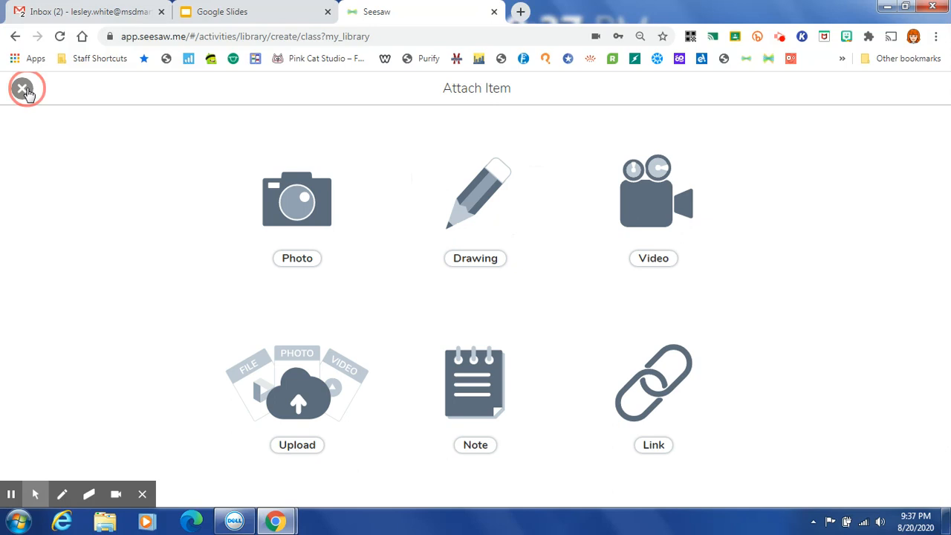
click(24, 89)
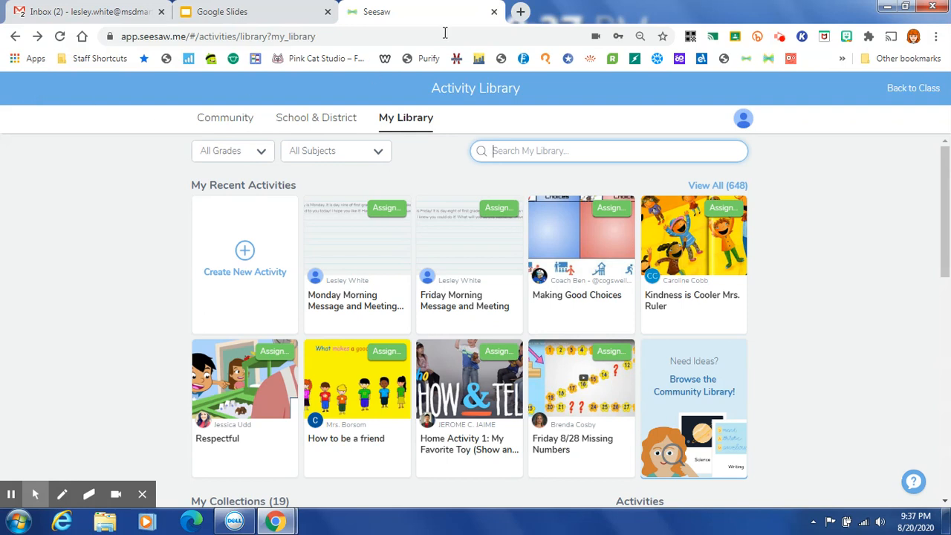
click(913, 89)
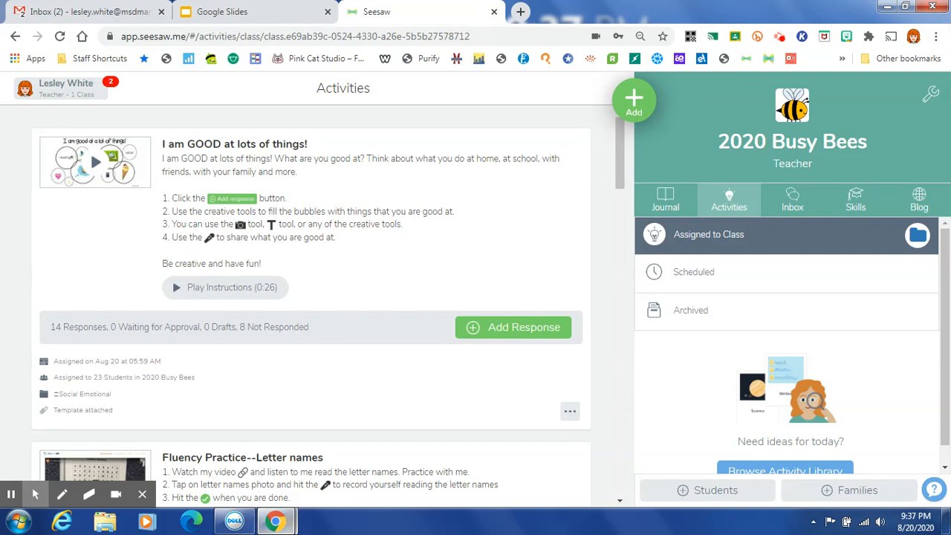
mouse_move(275, 522)
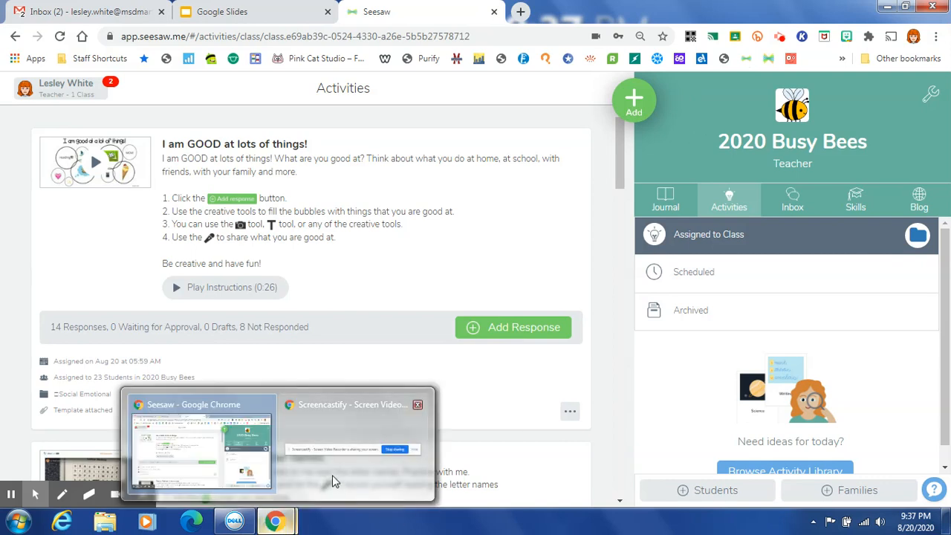